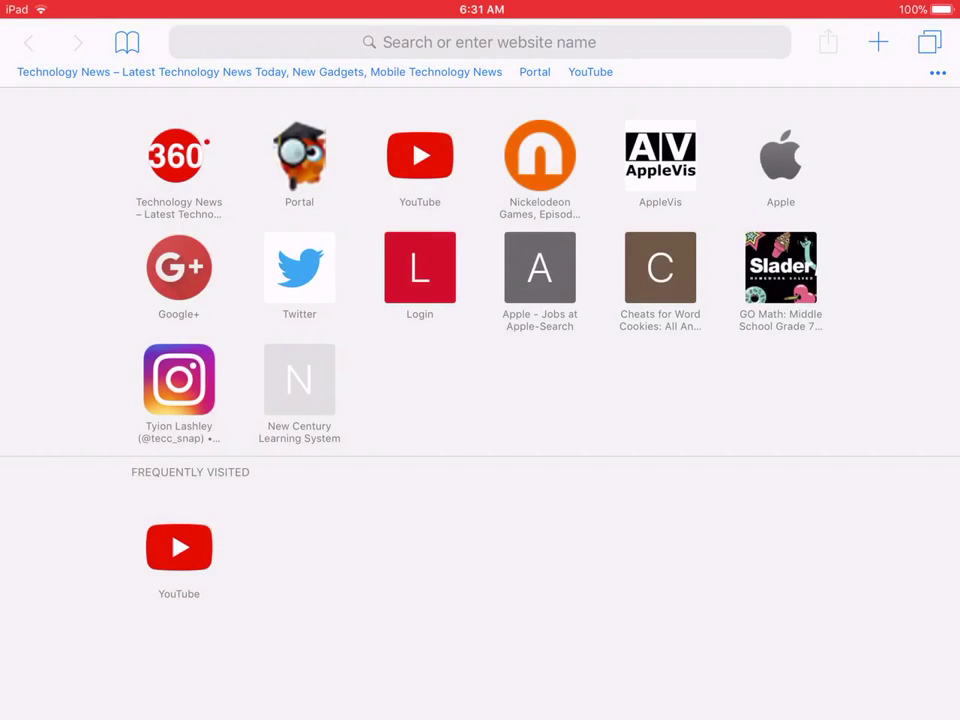
Load apple.com's iPhone X page by selecting the Apple favorite.
{"action": "key", "text": "Tab"}
{"action": "key", "text": "Tab"}
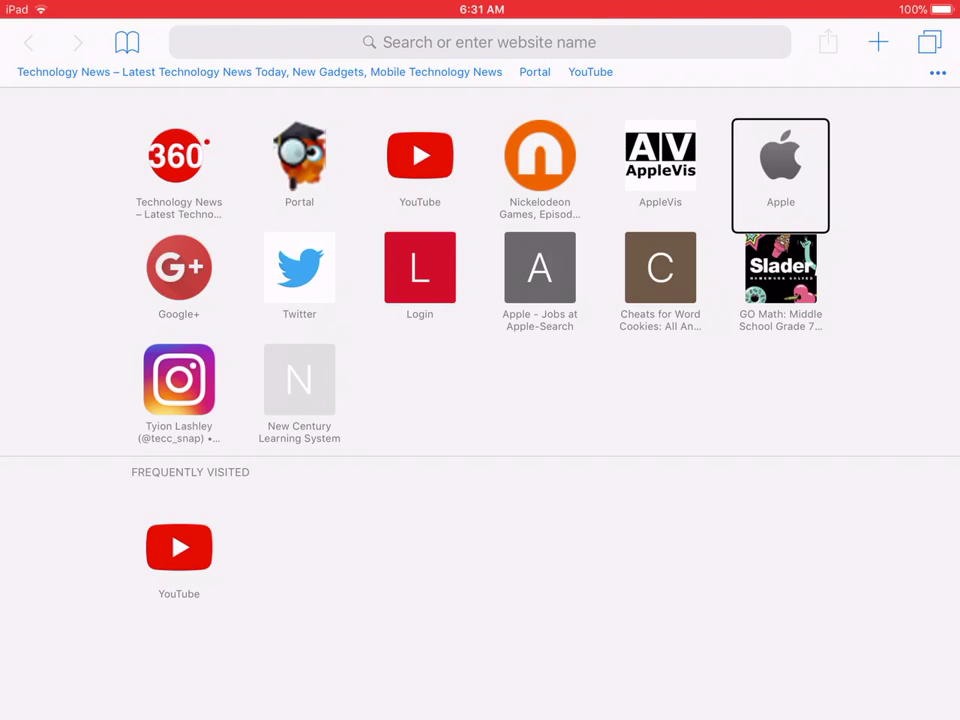
{"action": "key", "text": "space"}
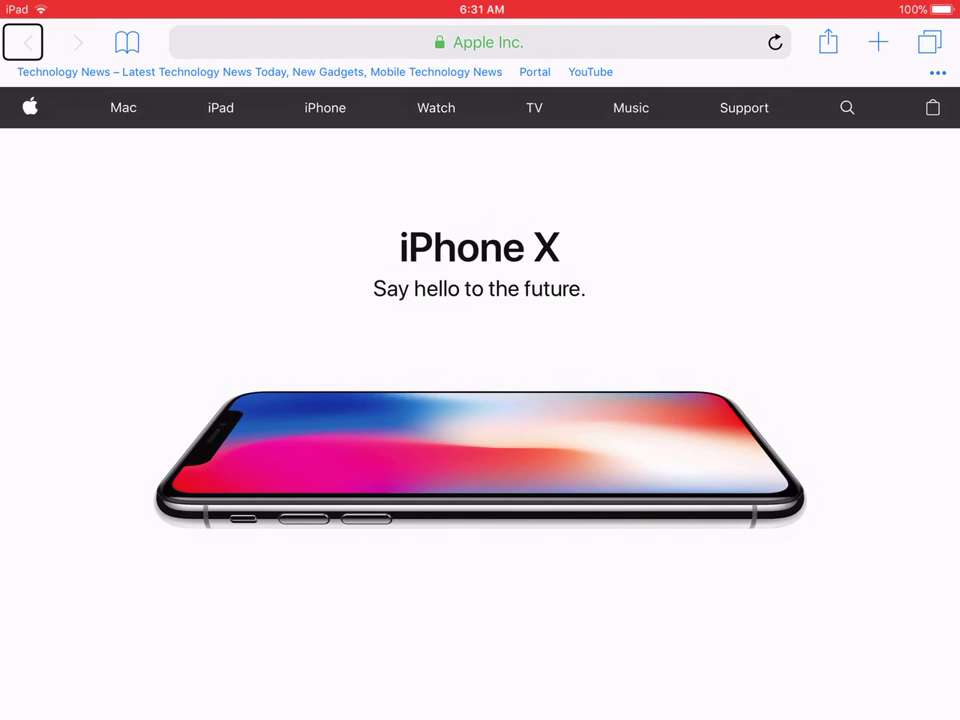
{"action": "key", "text": "ctrl+alt+Left"}
{"action": "key", "text": "ctrl+alt+Left"}
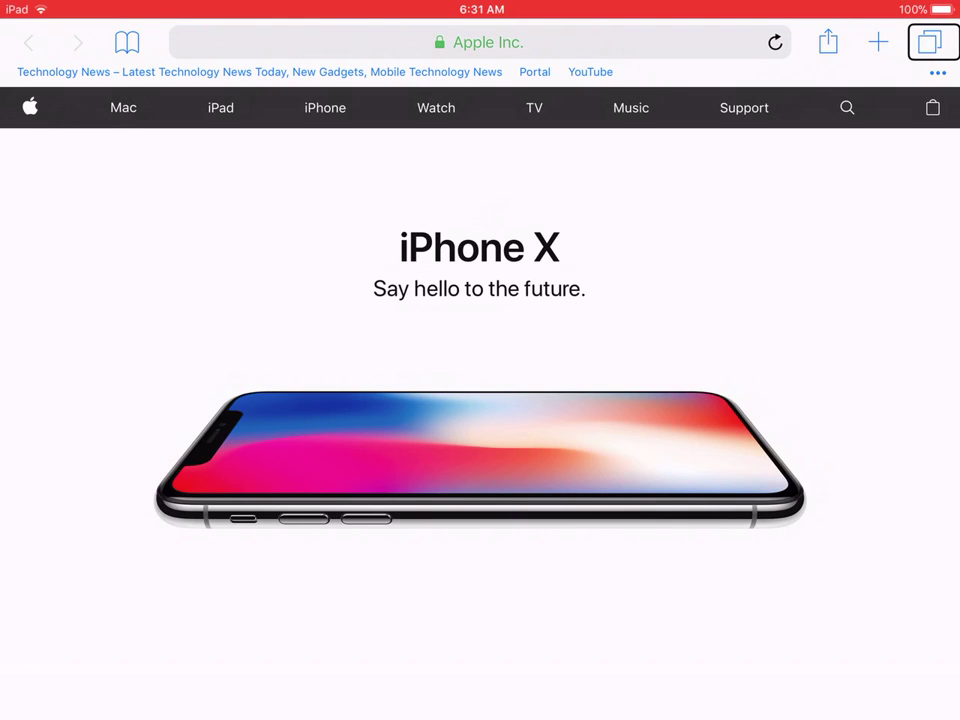
Open a New Private Tab from the Tabs button options on the Apple page.
{"action": "key", "text": "ctrl+alt+space"}
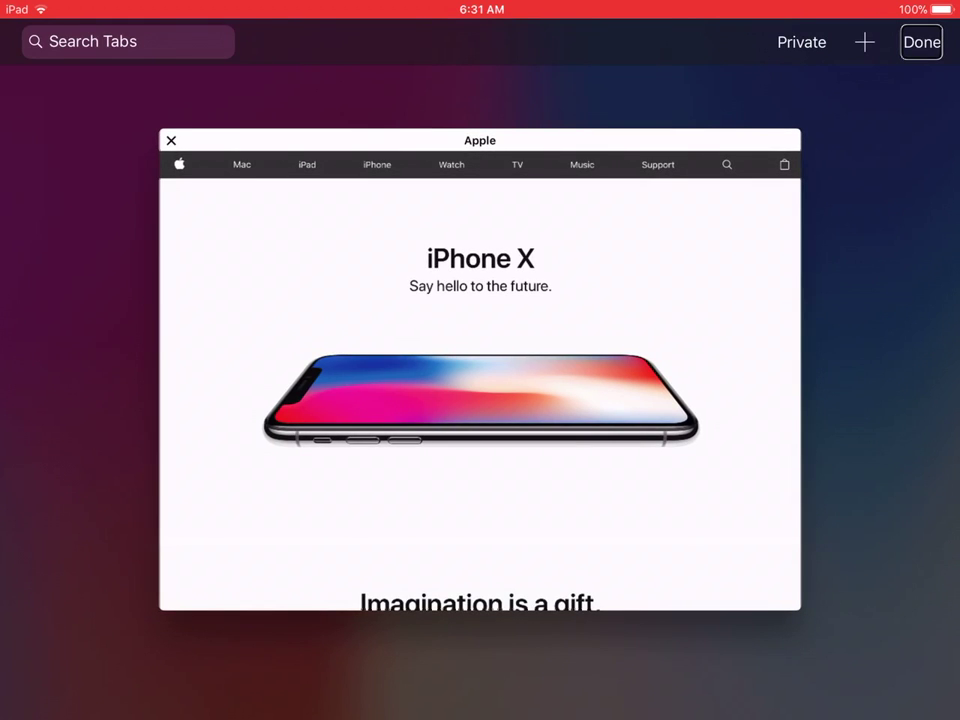
{"action": "key", "text": "ctrl+alt+space"}
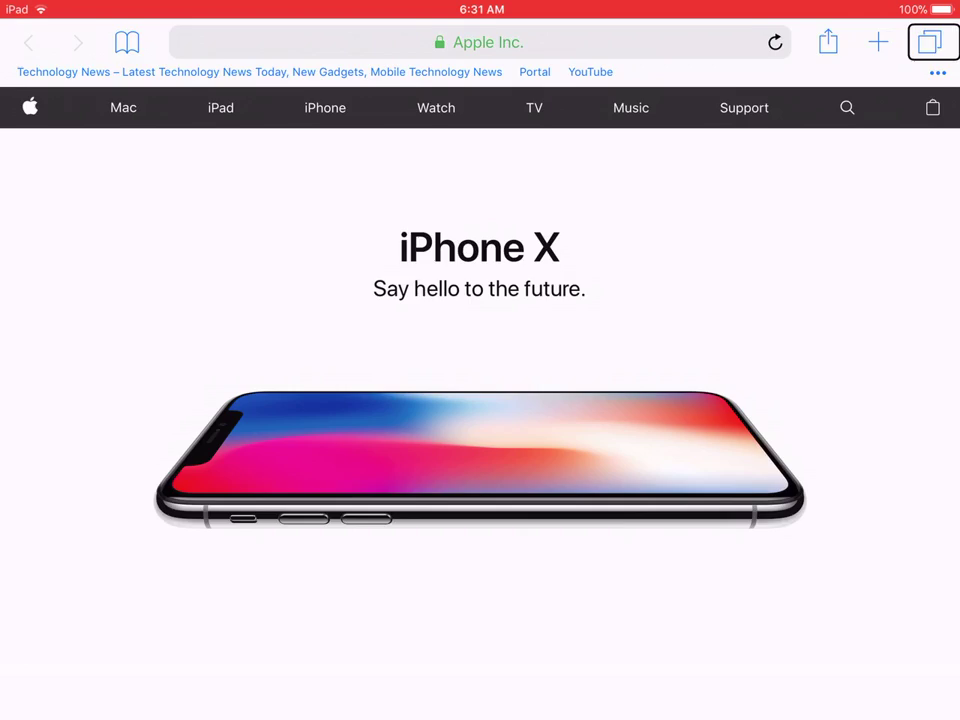
{"action": "key", "text": "ctrl+alt+space"}
{"action": "key", "text": "ctrl+alt+space"}
{"action": "key", "text": "ctrl+alt+space"}
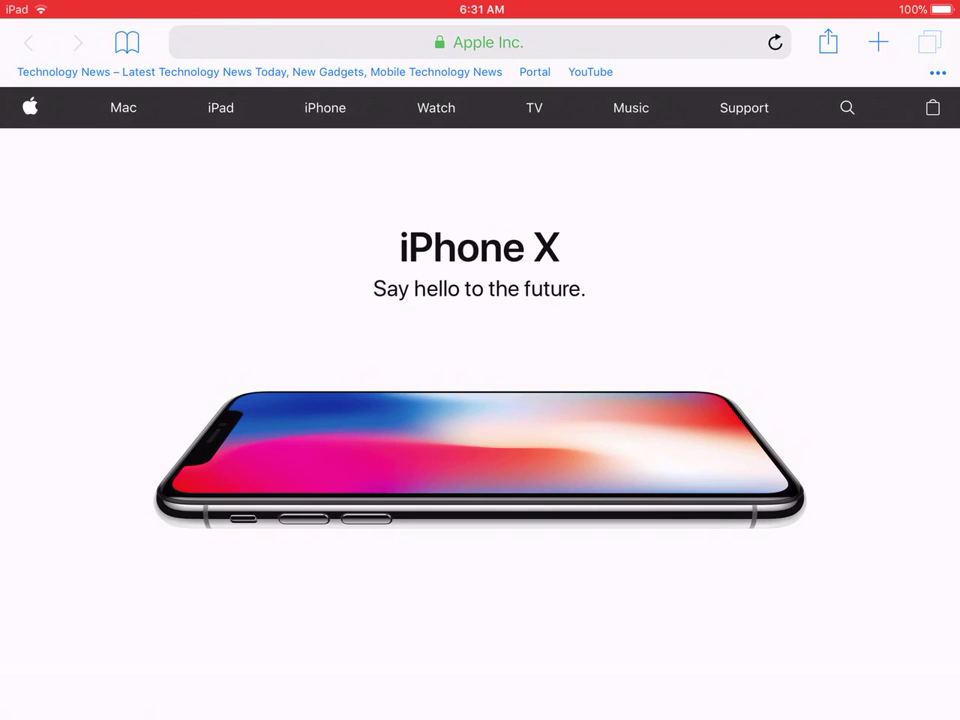
{"action": "key", "text": "ctrl+alt+Right"}
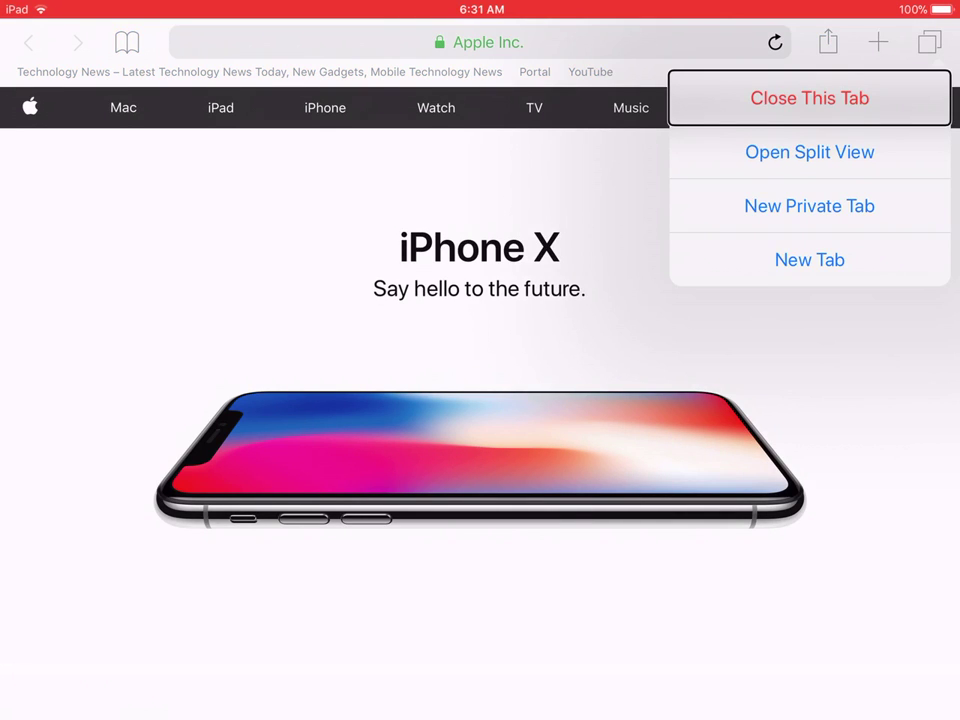
{"action": "key", "text": "ctrl+alt+Right"}
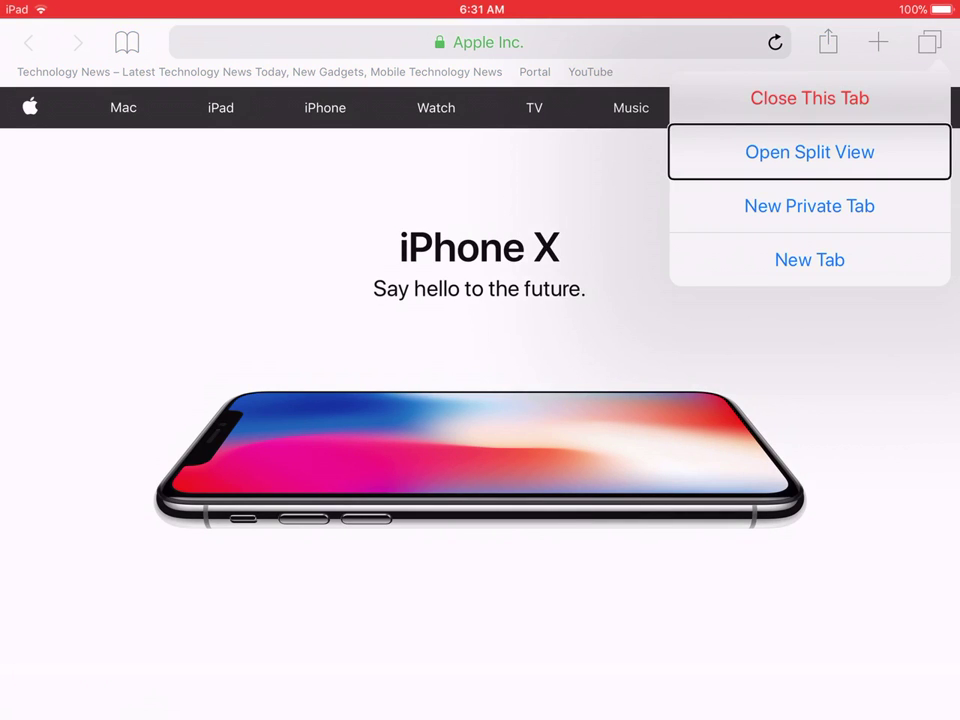
{"action": "key", "text": "ctrl+alt+Right"}
{"action": "key", "text": "ctrl+alt+space"}
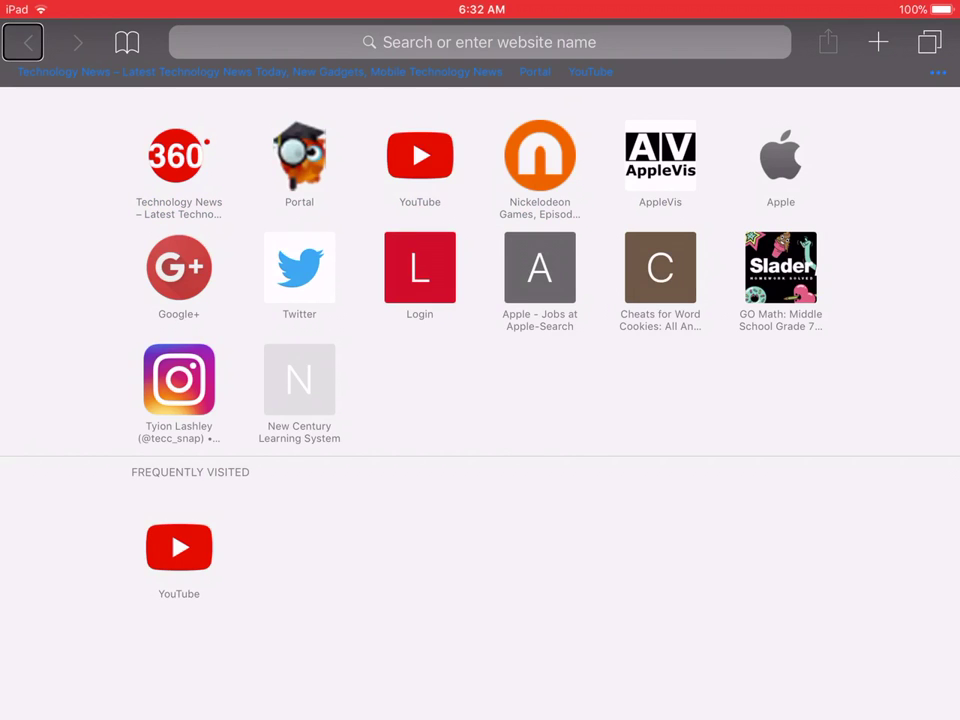
Load apple.com's iPhone X page from the Apple favorite in the private tab.
{"action": "key", "text": "ctrl+alt+Right"}
{"action": "key", "text": "ctrl+alt+Left"}
{"action": "key", "text": "ctrl+alt+space"}
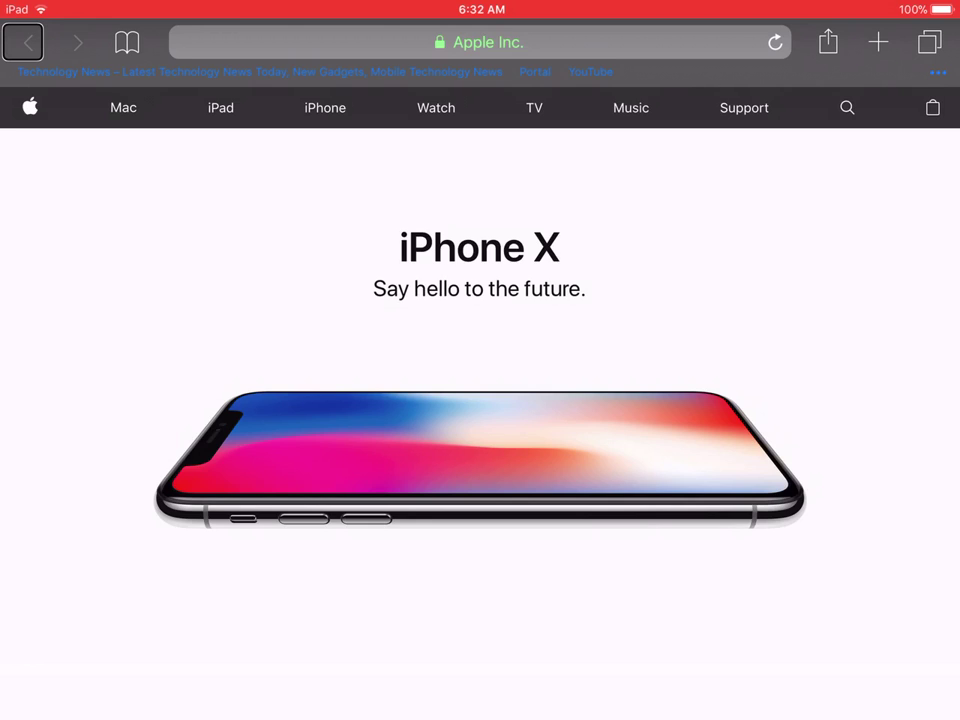
{"action": "key", "text": "ctrl+alt+Left"}
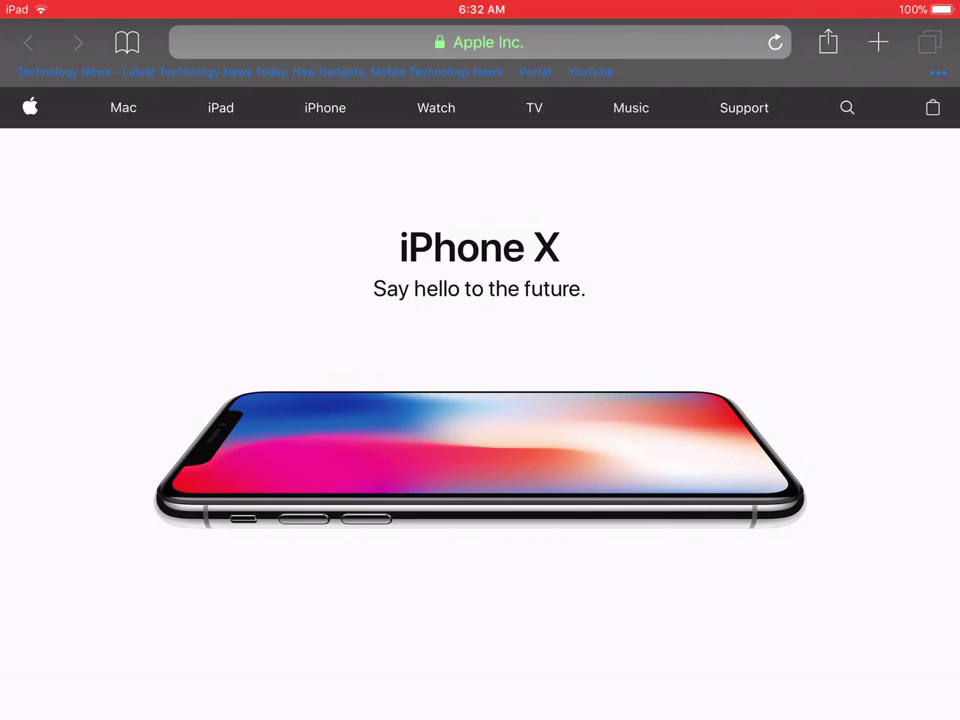
{"action": "key", "text": "ctrl+alt+shift+m"}
{"action": "key", "text": "ctrl+alt+Right"}
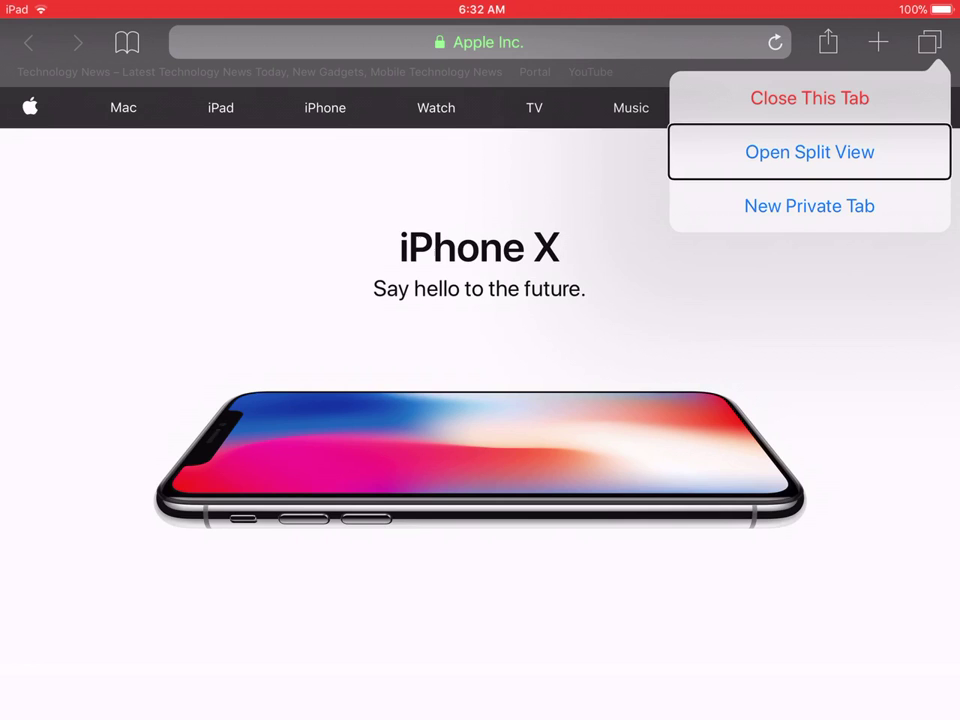
{"action": "key", "text": "ctrl+alt+Right"}
{"action": "key", "text": "ctrl+alt+space"}
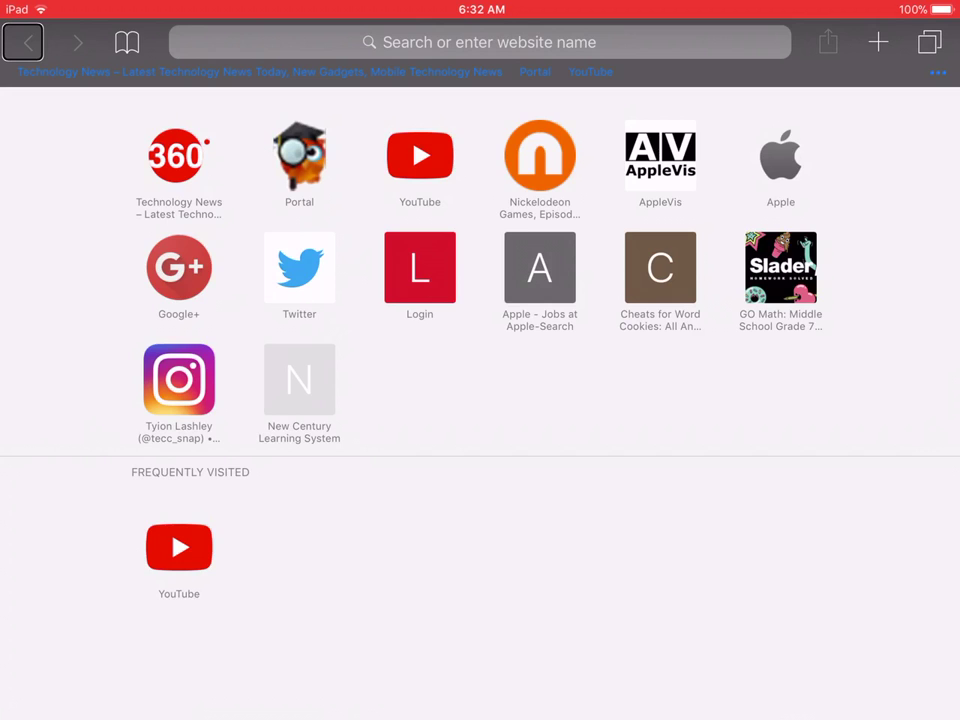
{"action": "key", "text": "ctrl+alt+Left"}
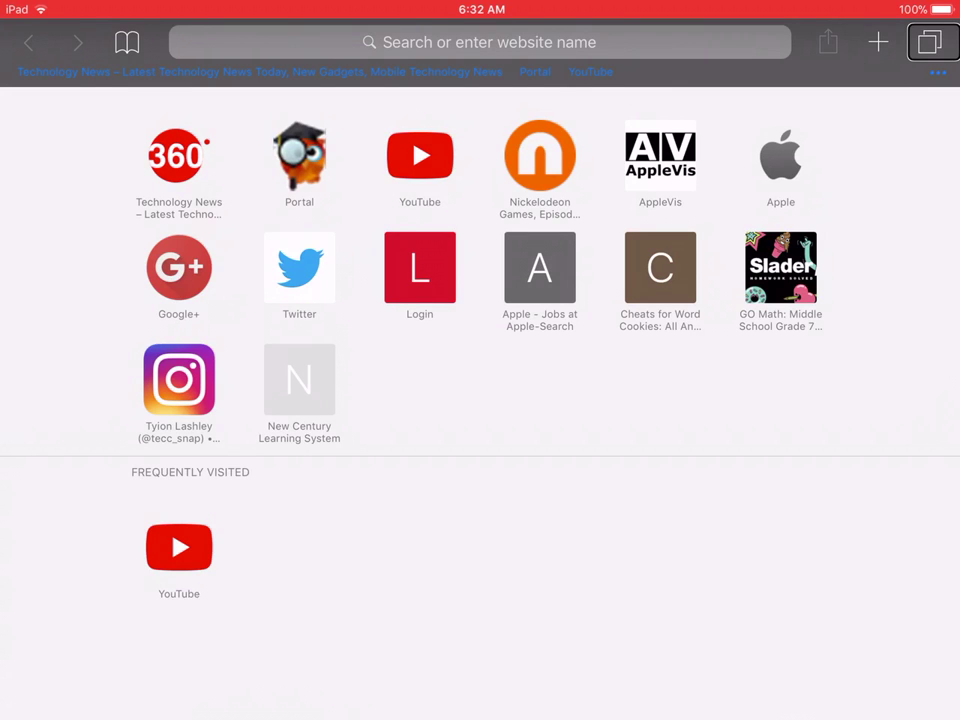
{"action": "key", "text": "ctrl+alt+shift+m"}
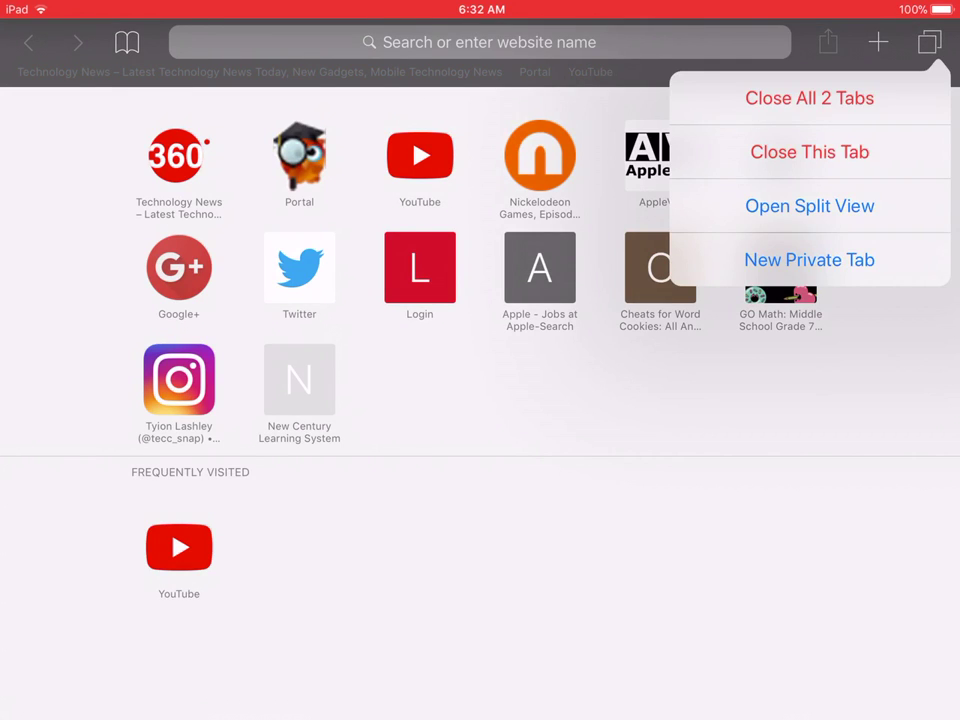
{"action": "key", "text": "ctrl+alt+Right"}
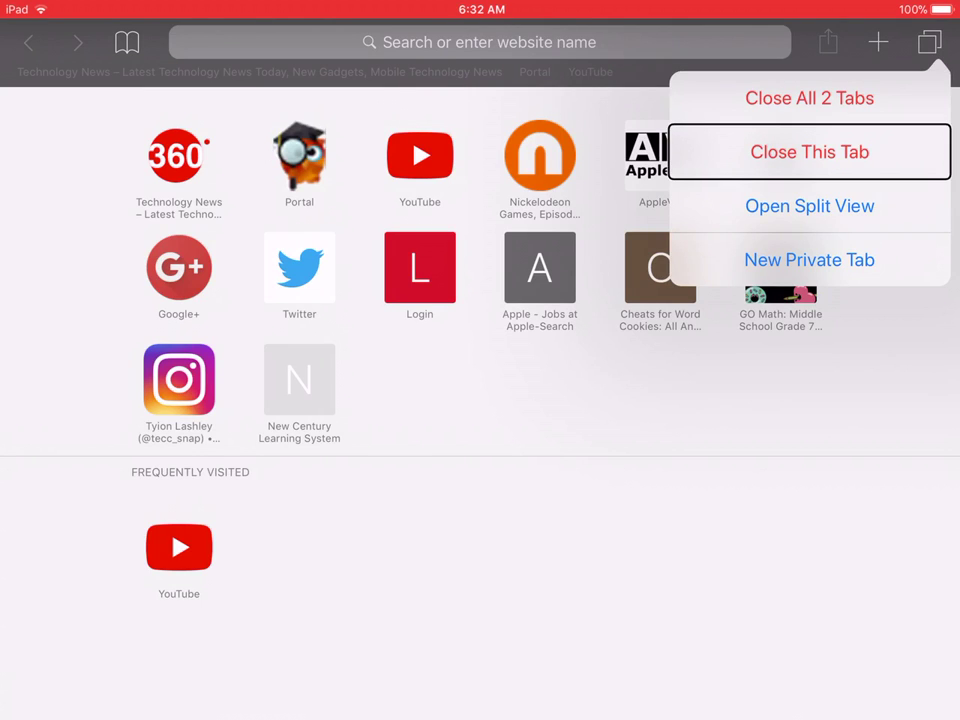
{"action": "key", "text": "ctrl+alt+Right"}
{"action": "key", "text": "ctrl+alt+Right"}
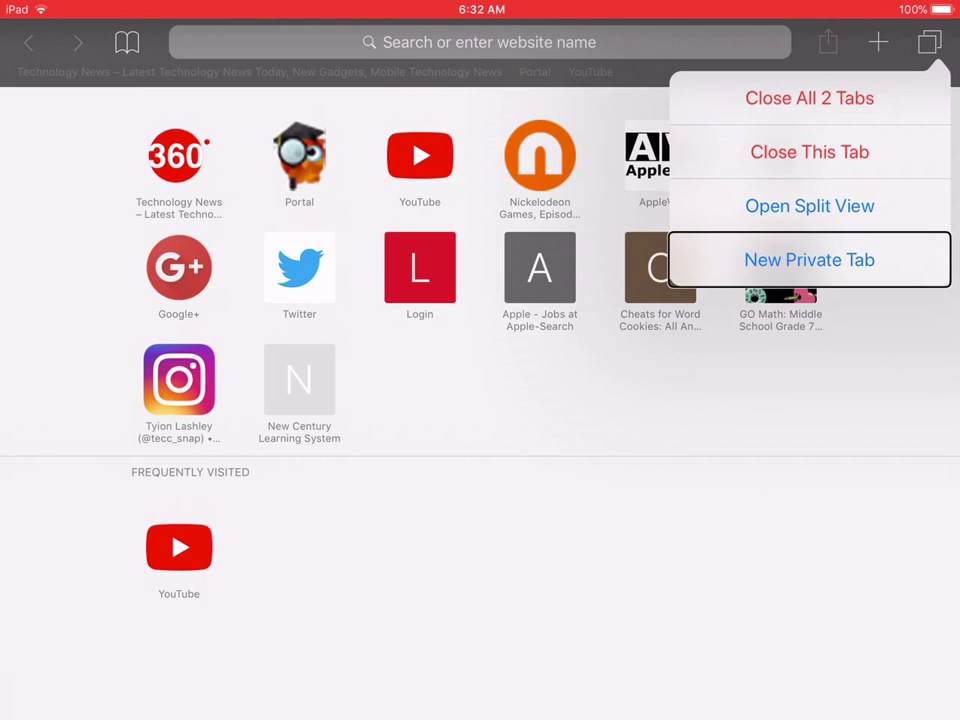
{"action": "key", "text": "ctrl+alt+Left"}
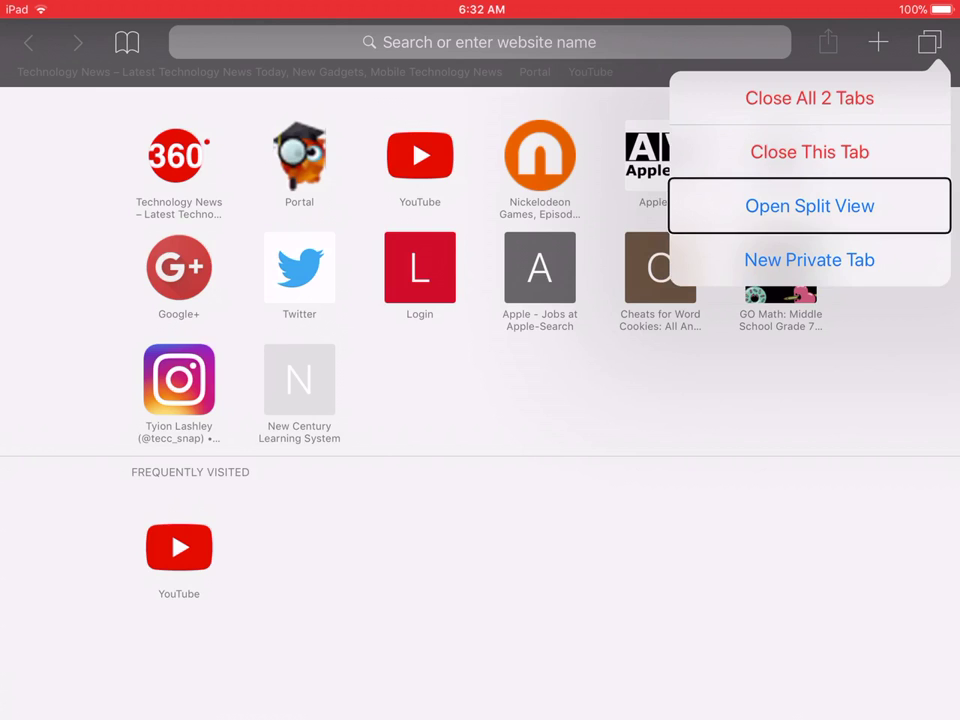
{"action": "key", "text": "ctrl+alt+Left"}
{"action": "key", "text": "ctrl+alt+space"}
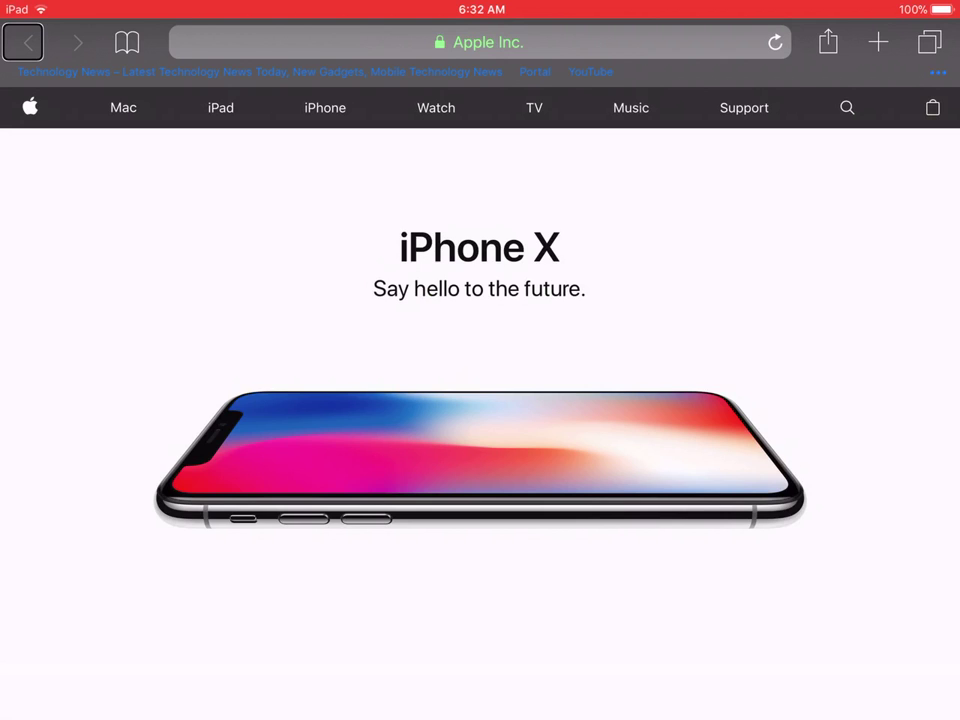
{"action": "key", "text": "ctrl+alt+h"}
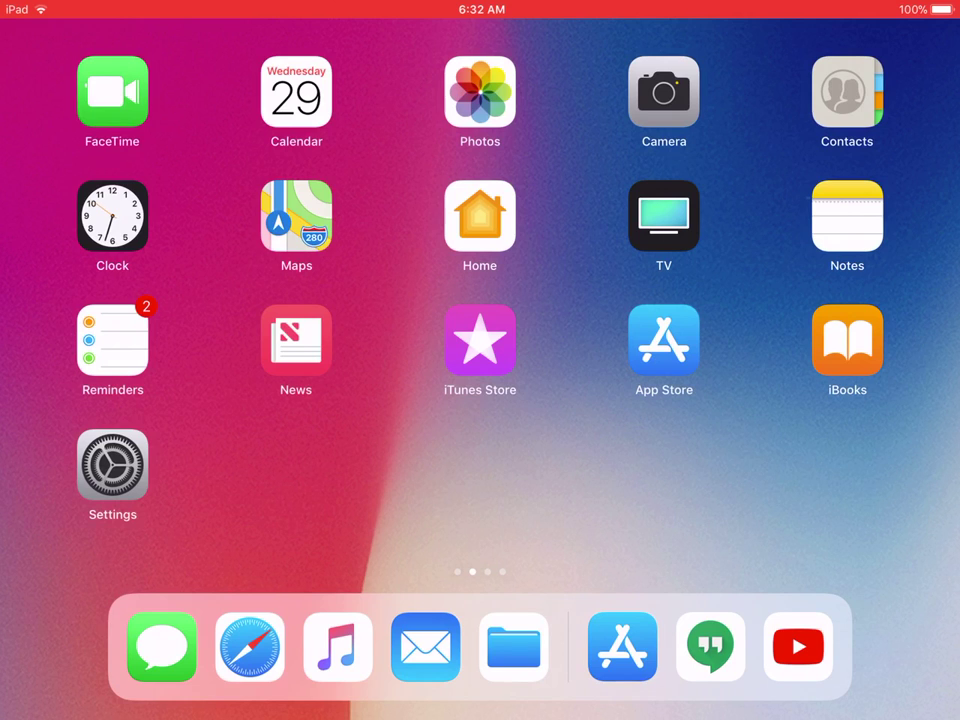
Launch the Settings app from the home screen and step through its categories.
{"action": "key", "text": "ctrl+alt+Left"}
{"action": "key", "text": "ctrl+alt+space"}
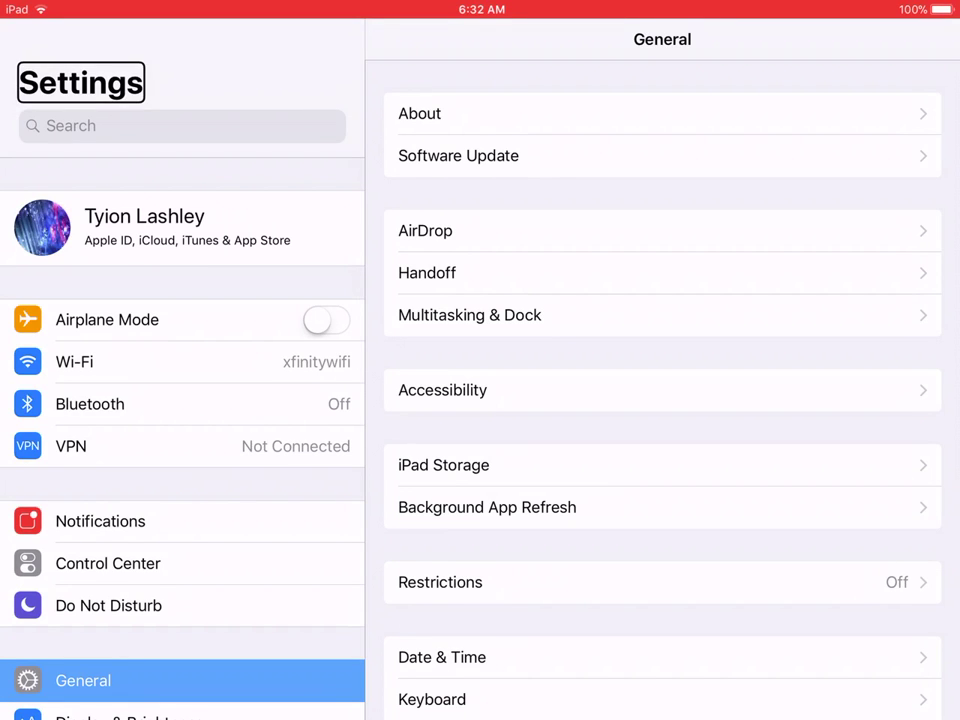
{"action": "key", "text": "ctrl+alt+Right"}
{"action": "key", "text": "ctrl+alt+Right"}
{"action": "key", "text": "ctrl+alt+Left"}
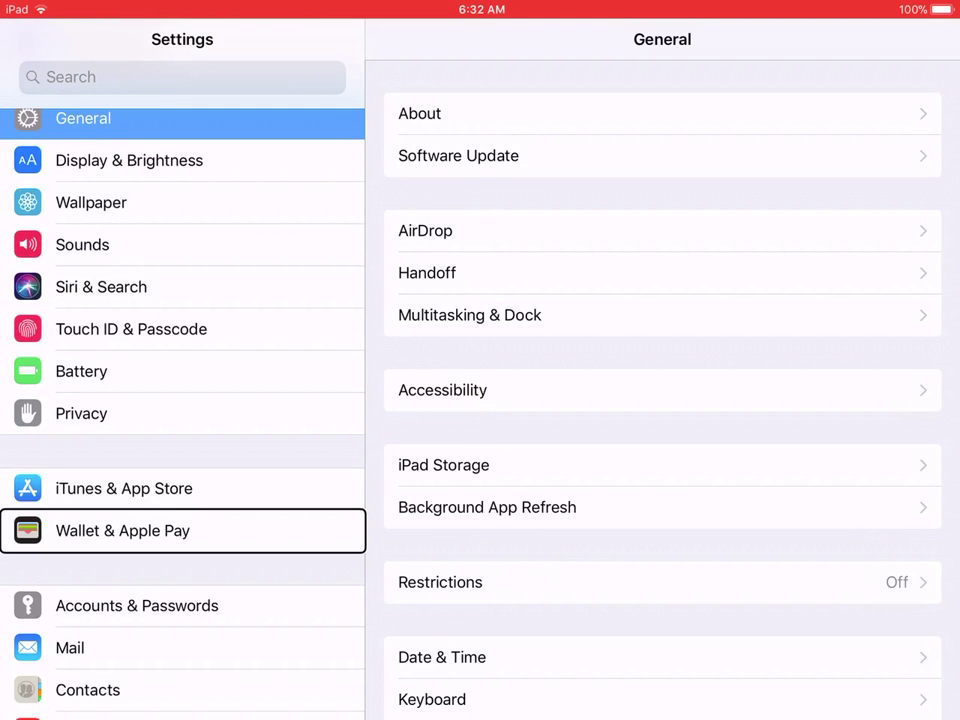
{"action": "key", "text": "ctrl+alt+Left"}
{"action": "key", "text": "ctrl+alt+Left"}
{"action": "key", "text": "ctrl+alt+Left"}
{"action": "key", "text": "ctrl+alt+Left"}
{"action": "key", "text": "ctrl+alt+Left"}
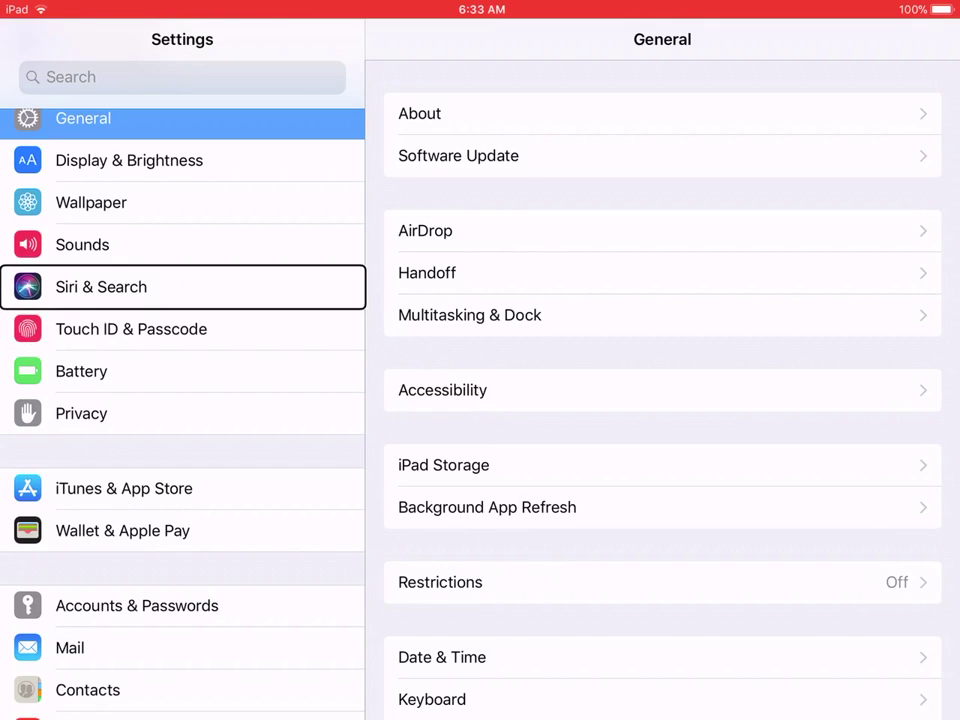
{"action": "key", "text": "ctrl+alt+Right"}
{"action": "key", "text": "ctrl+alt+Right"}
{"action": "key", "text": "ctrl+alt+Right"}
{"action": "key", "text": "ctrl+alt+Right"}
{"action": "key", "text": "ctrl+alt+Right"}
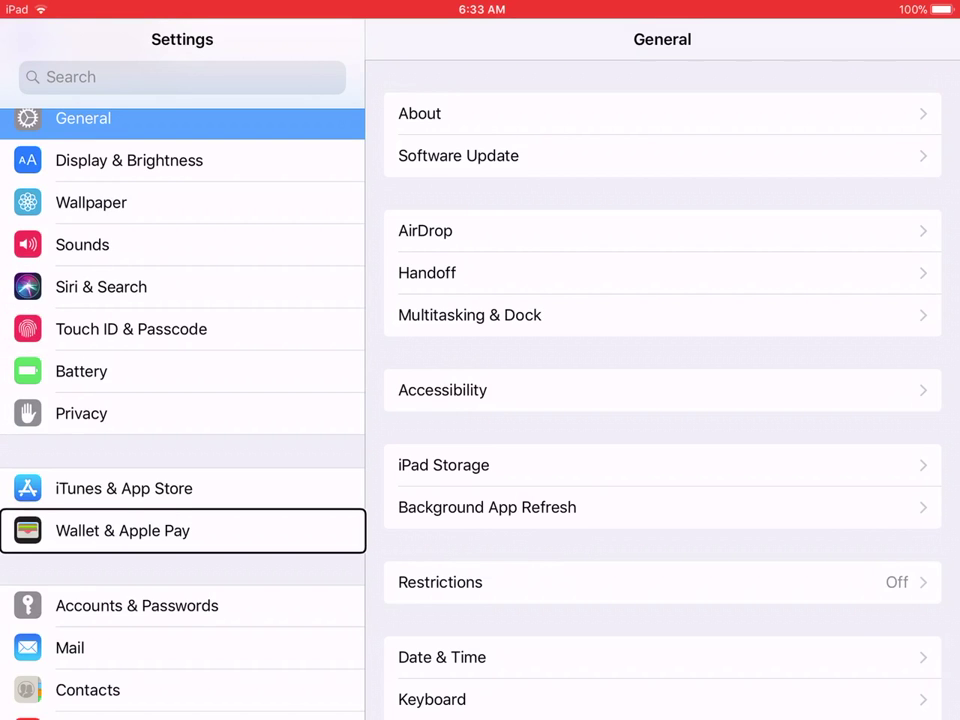
{"action": "key", "text": "ctrl+alt+Right"}
{"action": "key", "text": "ctrl+alt+Right"}
{"action": "key", "text": "ctrl+alt+Right"}
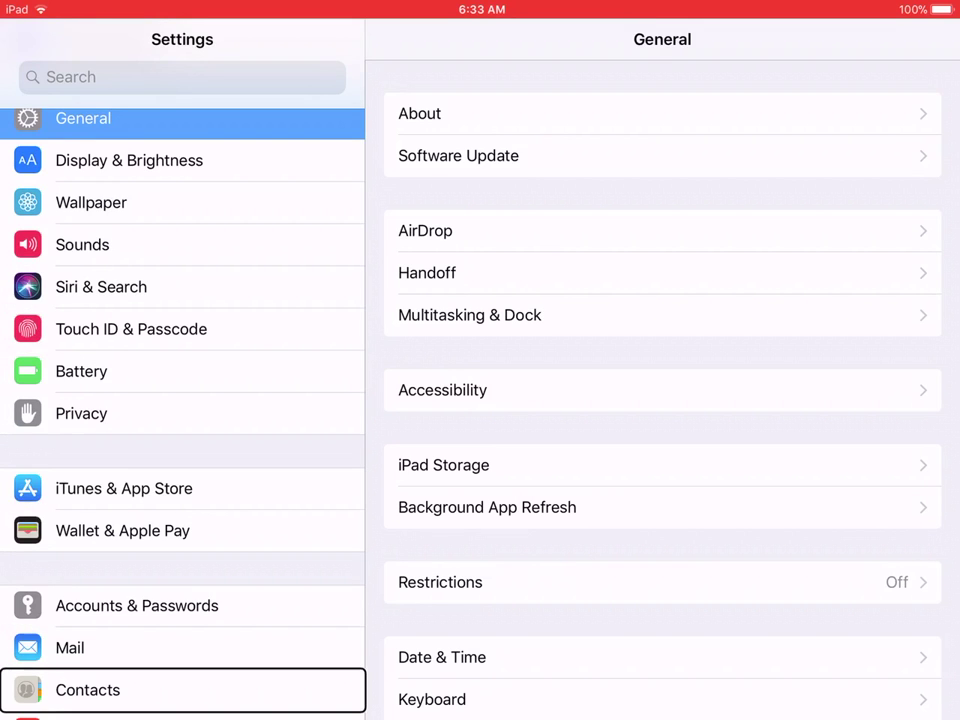
Move the Settings sidebar down to app entries such as FaceTime and Safari.
{"action": "key", "text": "ctrl+alt+Page_Down"}
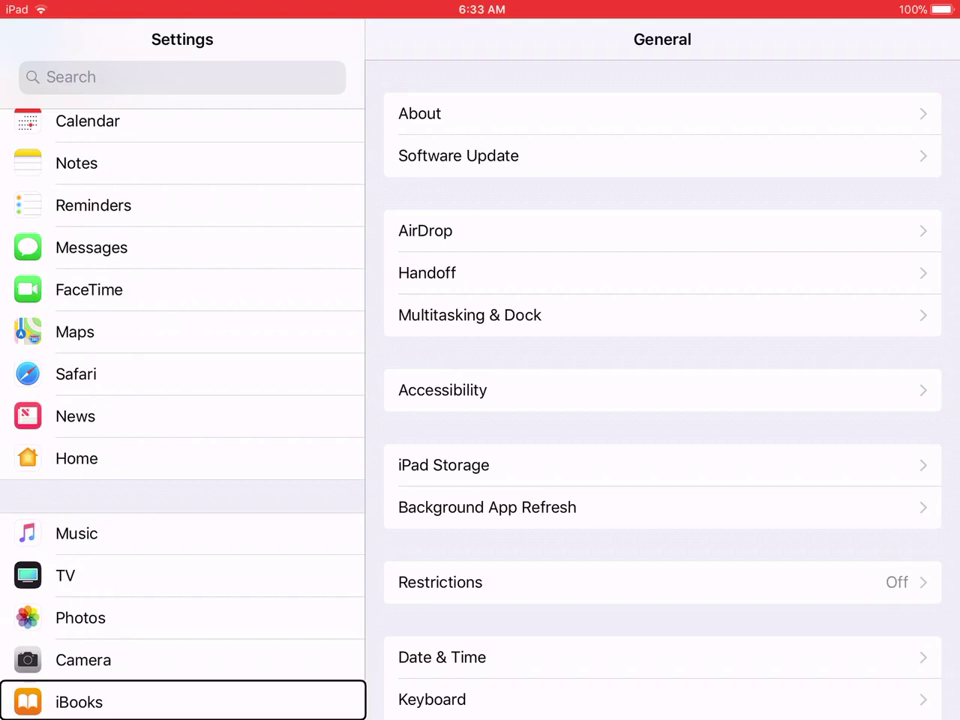
{"action": "key", "text": "ctrl+alt+Left"}
{"action": "key", "text": "ctrl+alt+Left"}
{"action": "key", "text": "ctrl+alt+Left"}
{"action": "key", "text": "ctrl+alt+Left"}
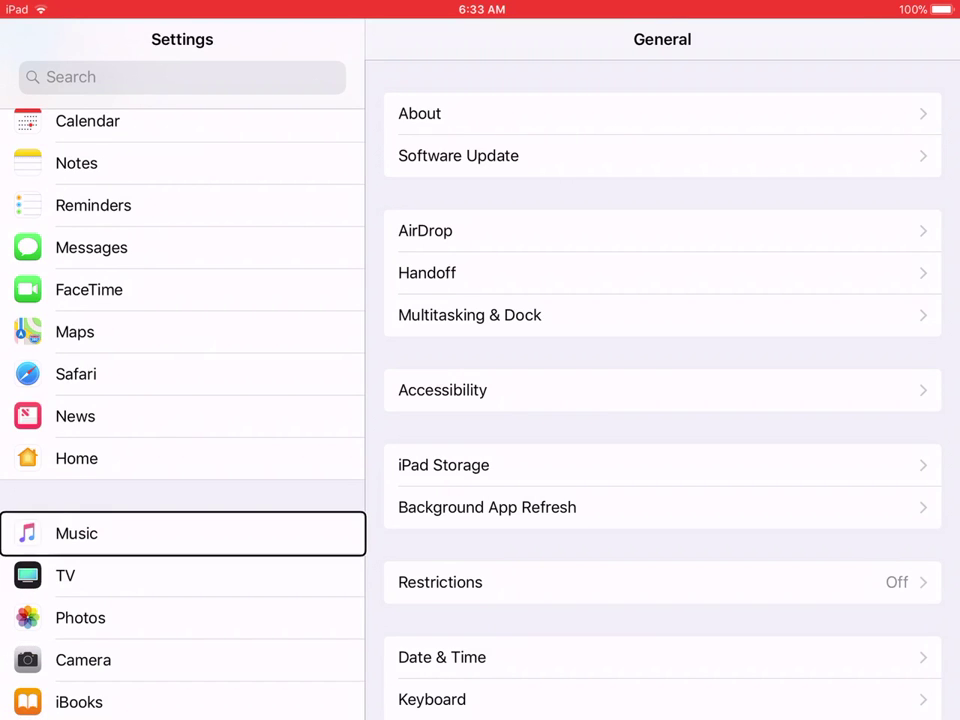
{"action": "key", "text": "ctrl+alt+Left"}
{"action": "key", "text": "ctrl+alt+Left"}
{"action": "key", "text": "ctrl+alt+Left"}
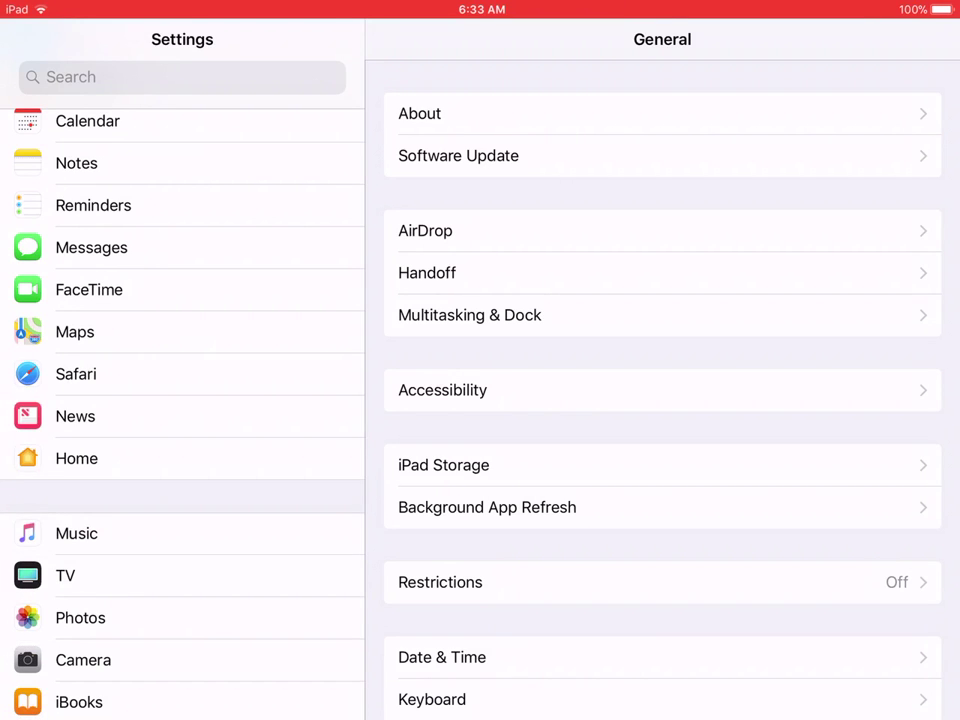
{"action": "key", "text": "ctrl+alt+Home"}
{"action": "key", "text": "ctrl+alt+Right"}
{"action": "key", "text": "ctrl+alt+Right"}
{"action": "key", "text": "ctrl+alt+Left"}
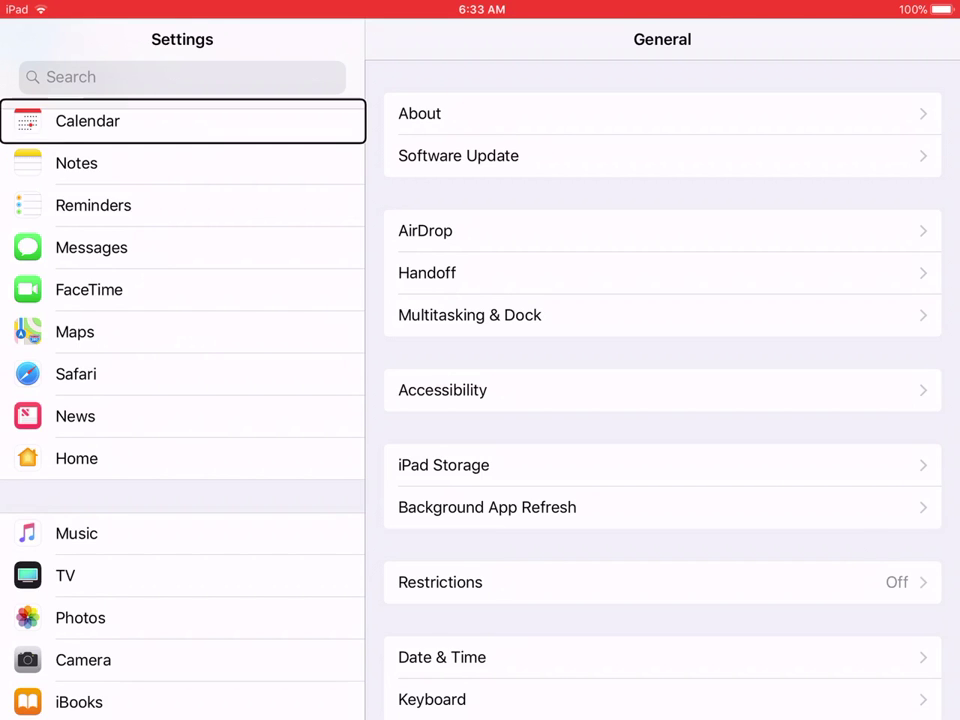
{"action": "key", "text": "ctrl+alt+Right"}
{"action": "key", "text": "ctrl+alt+Right"}
{"action": "key", "text": "ctrl+alt+Right"}
{"action": "key", "text": "ctrl+alt+Right"}
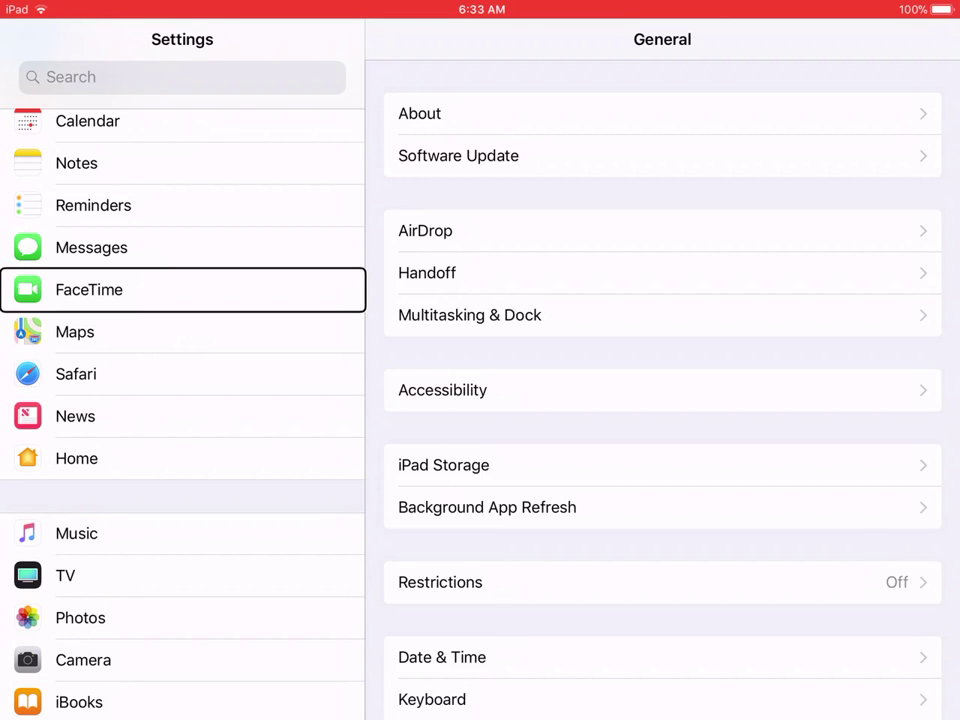
{"action": "key", "text": "ctrl+alt+Right"}
{"action": "key", "text": "ctrl+alt+Right"}
{"action": "key", "text": "ctrl+alt+Right"}
Open Safari's page in Settings.
{"action": "key", "text": "ctrl+alt+Left"}
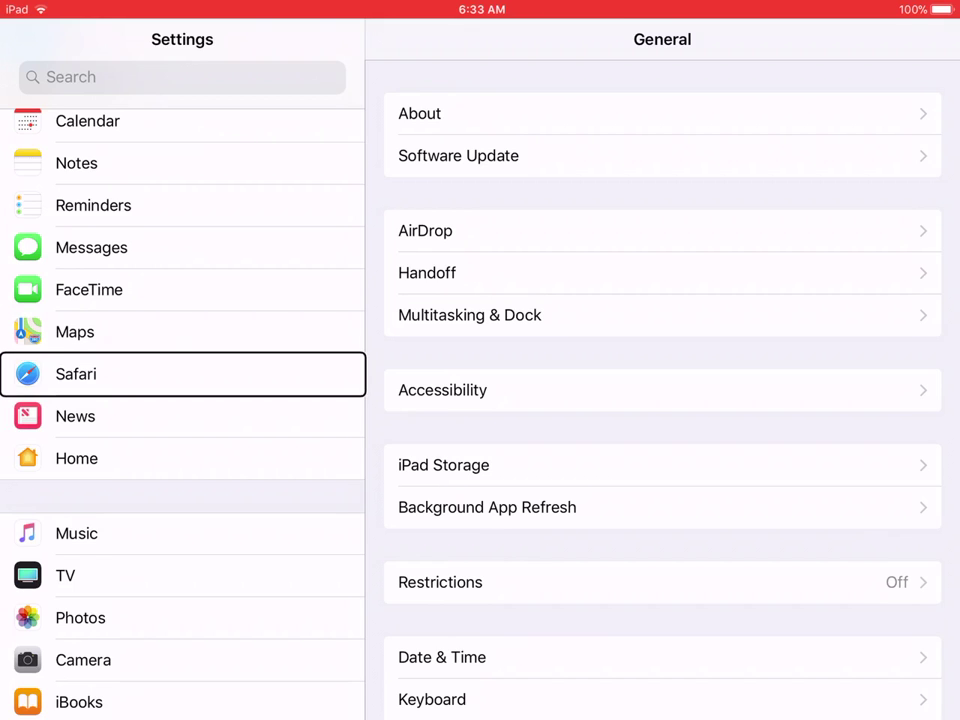
{"action": "key", "text": "ctrl+alt+space"}
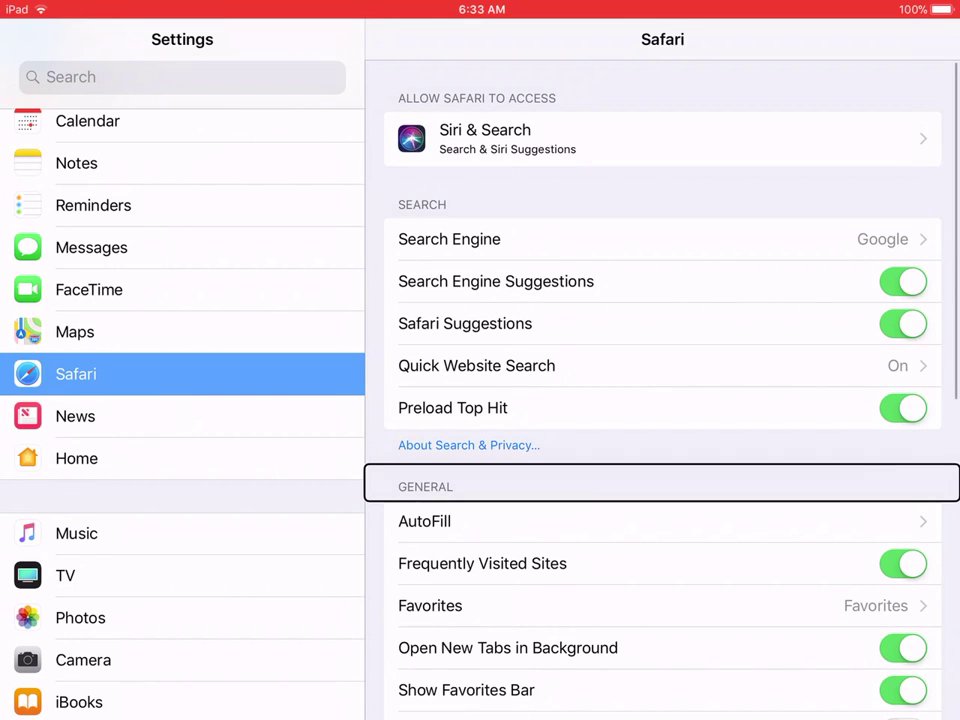
{"action": "key", "text": "ctrl+alt+Right"}
{"action": "key", "text": "ctrl+alt+Right"}
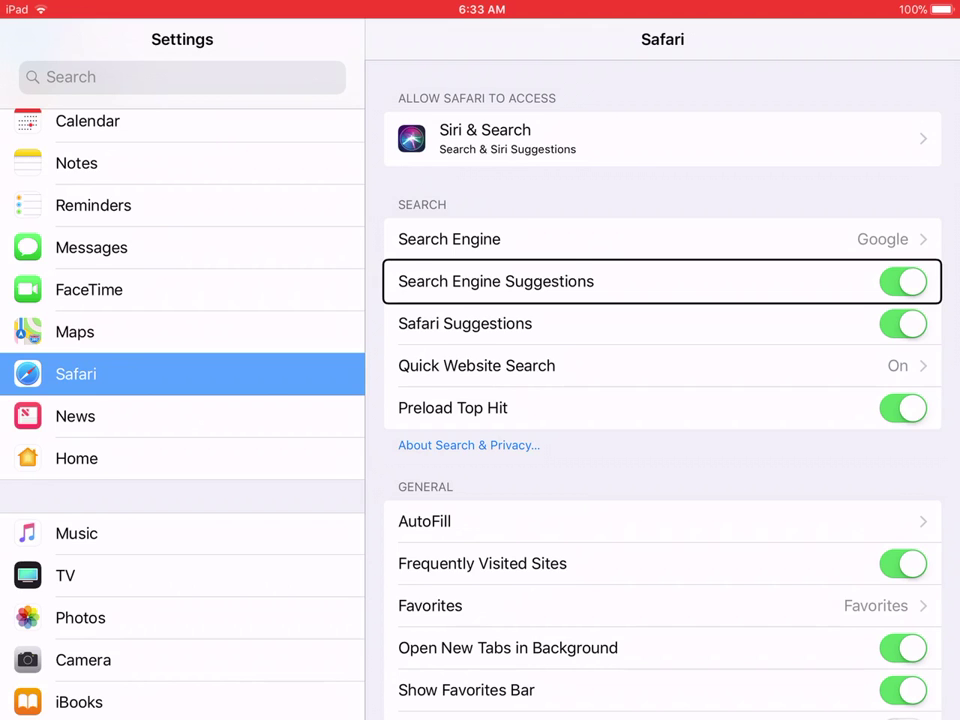
Run Clear History and Website Data and confirm with Clear.
{"action": "key", "text": "ctrl+alt+End"}
{"action": "key", "text": "ctrl+alt+Left"}
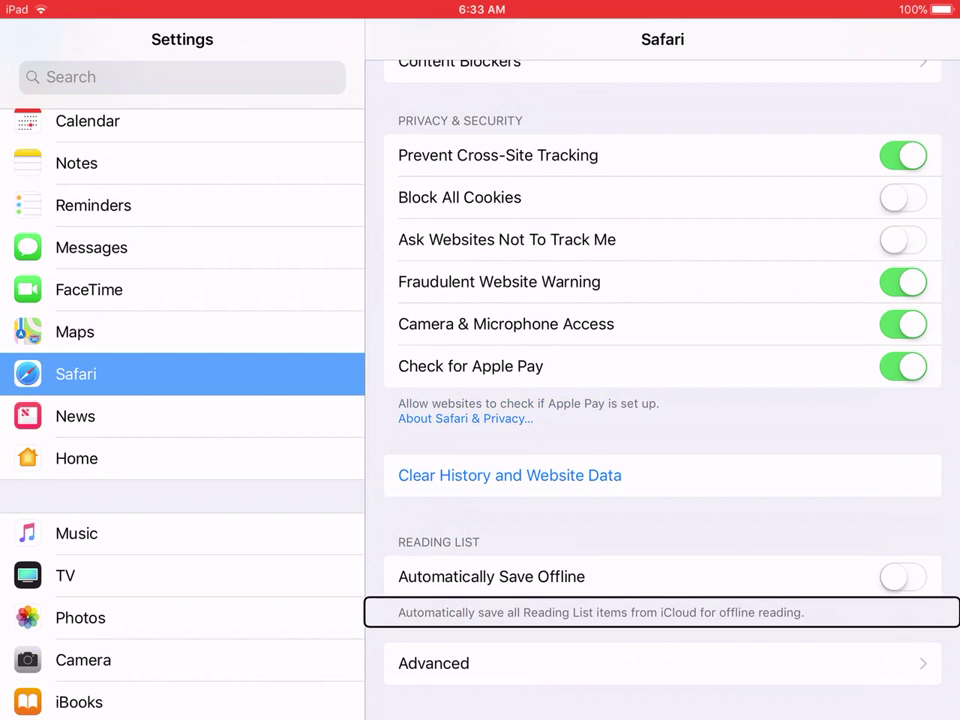
{"action": "key", "text": "ctrl+alt+Left"}
{"action": "key", "text": "ctrl+alt+Left"}
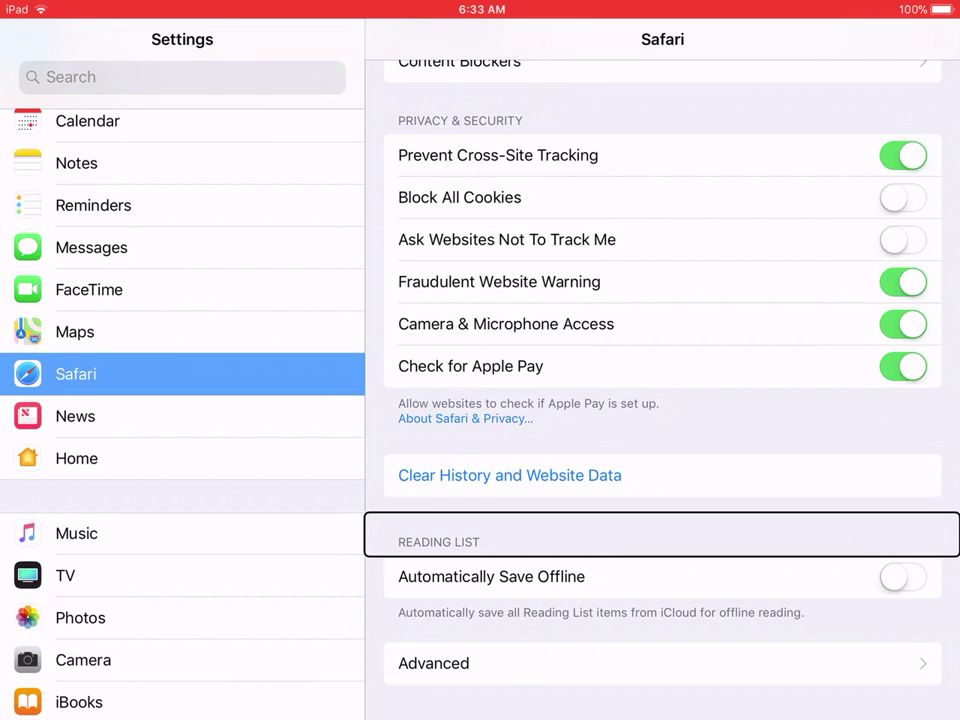
{"action": "key", "text": "ctrl+alt+Left"}
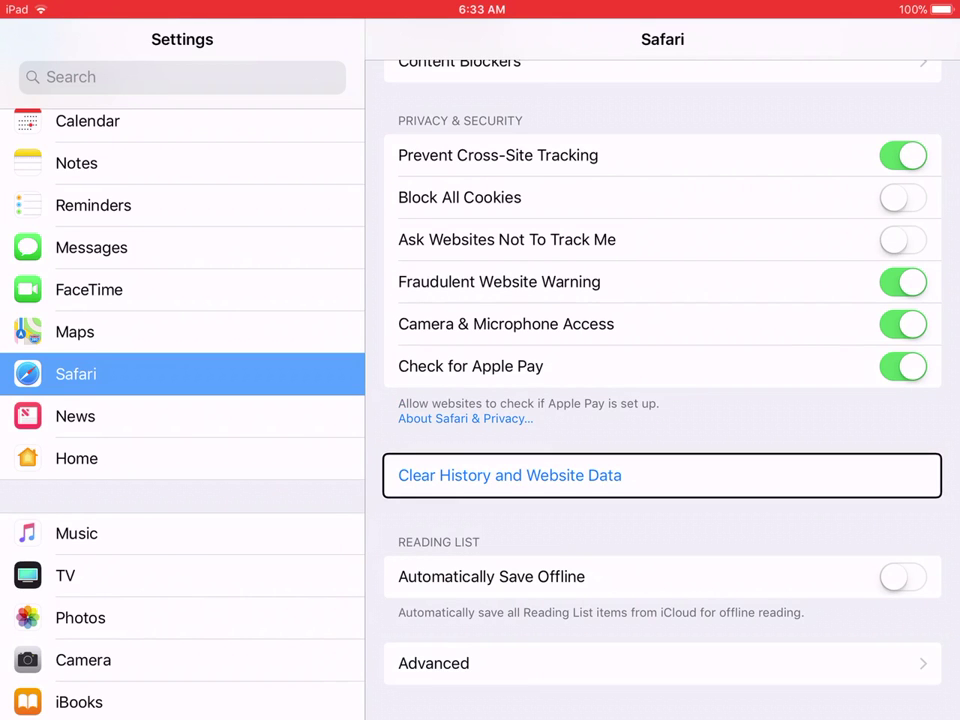
{"action": "key", "text": "ctrl+alt+space"}
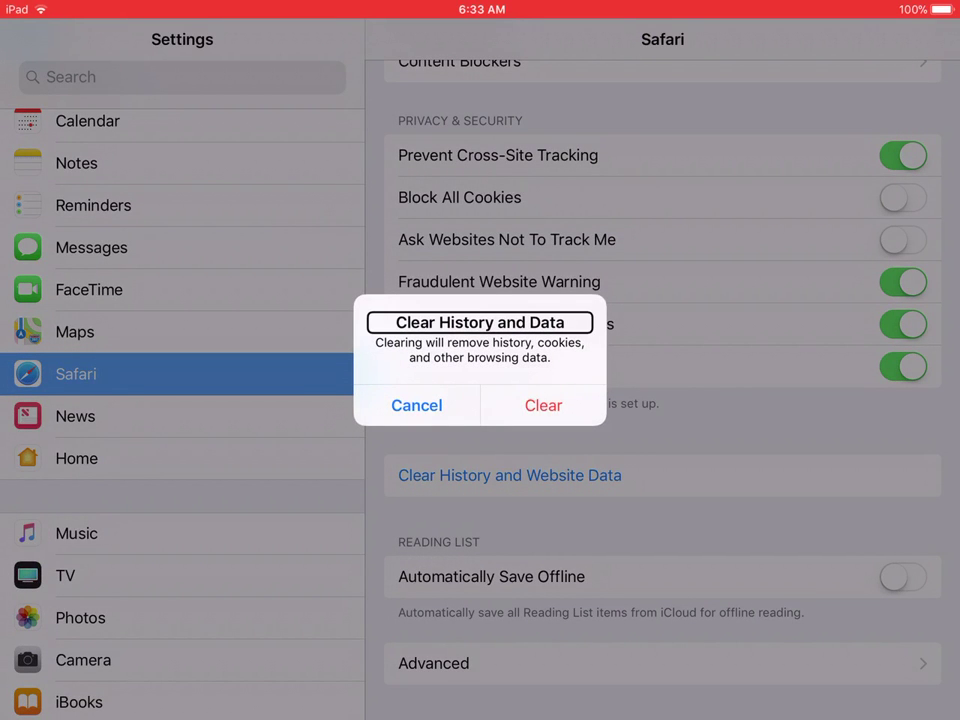
{"action": "key", "text": "ctrl+alt+Right"}
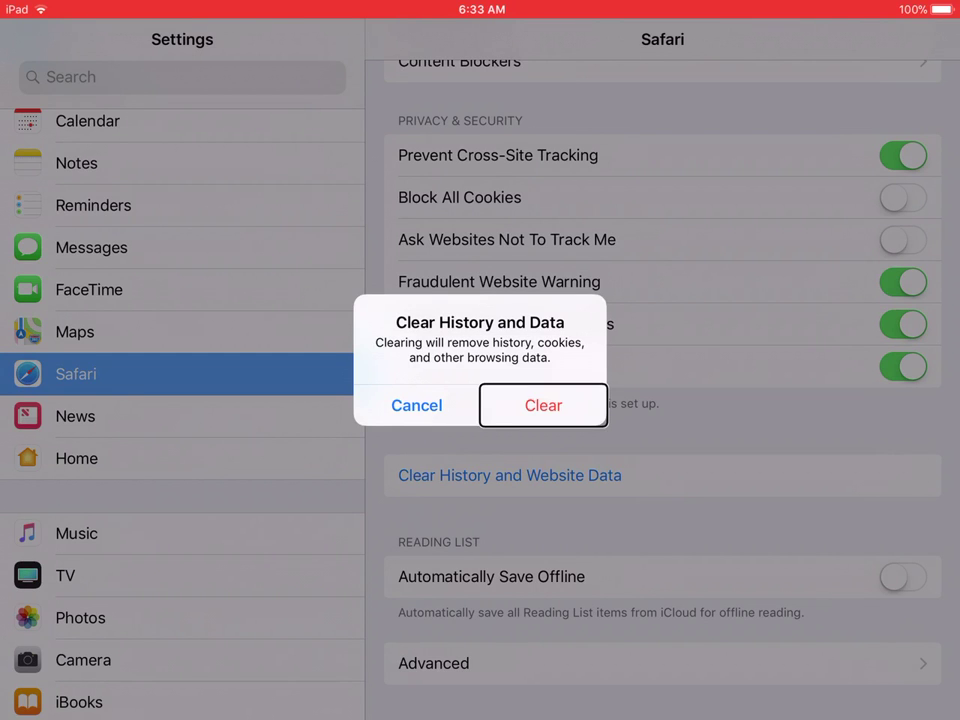
{"action": "key", "text": "ctrl+alt+space"}
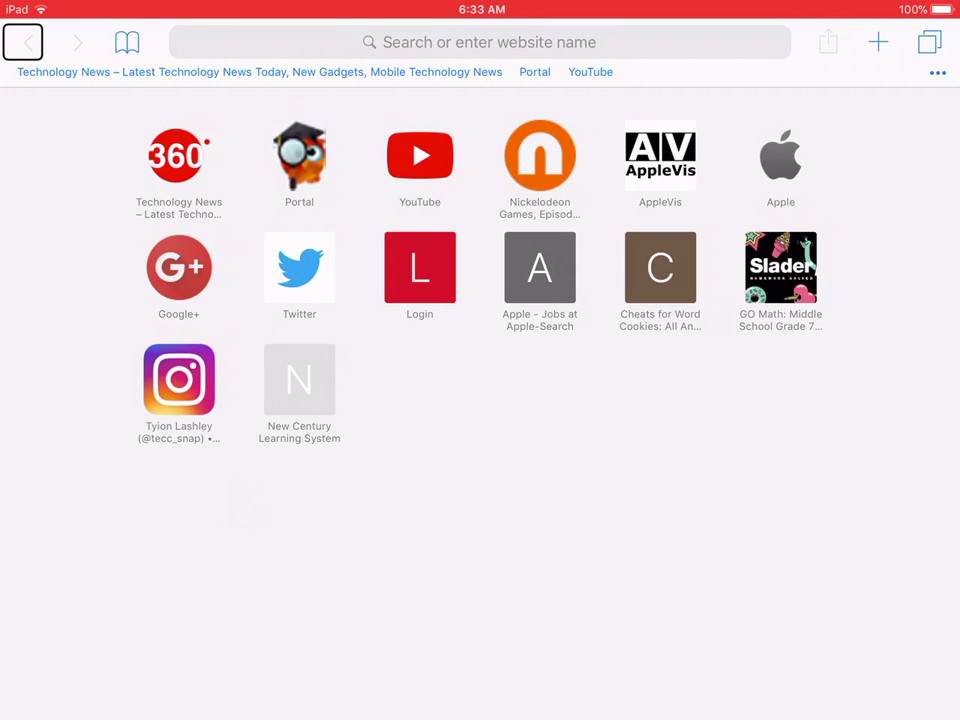
Return to Safari from the home screen and open a New Private Tab on Favorites.
{"action": "key", "text": "super+h"}
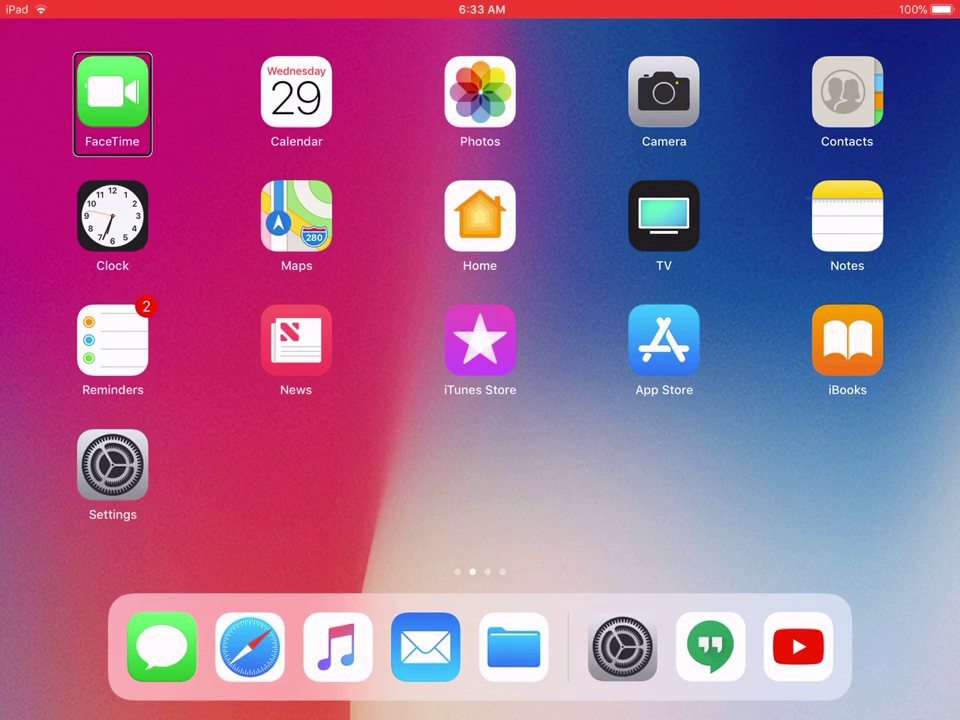
{"action": "key", "text": "Right"}
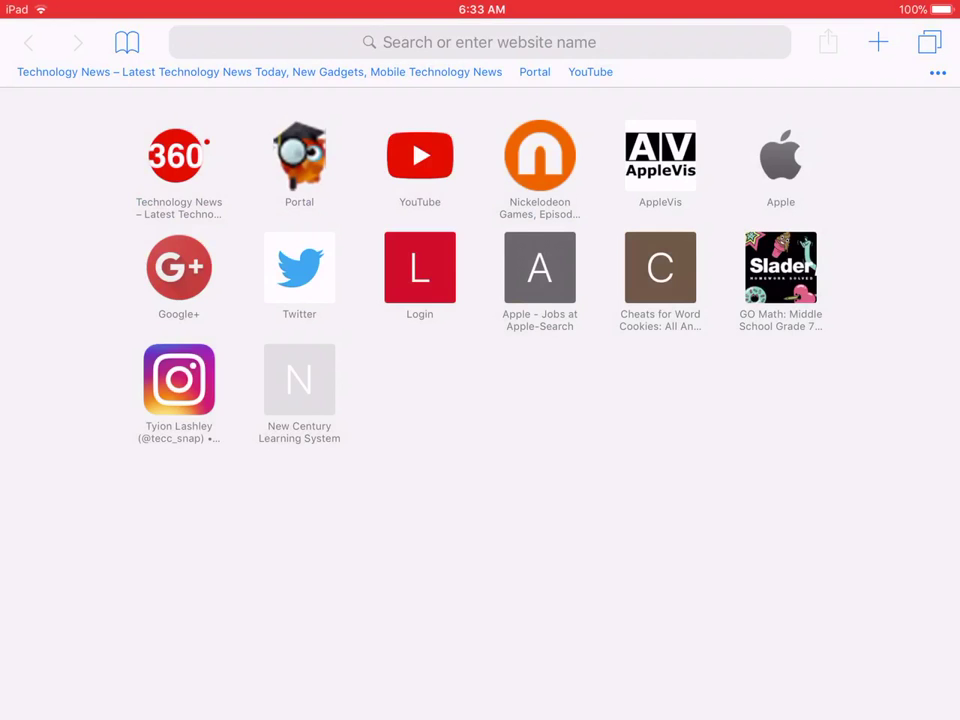
{"action": "key", "text": "Left"}
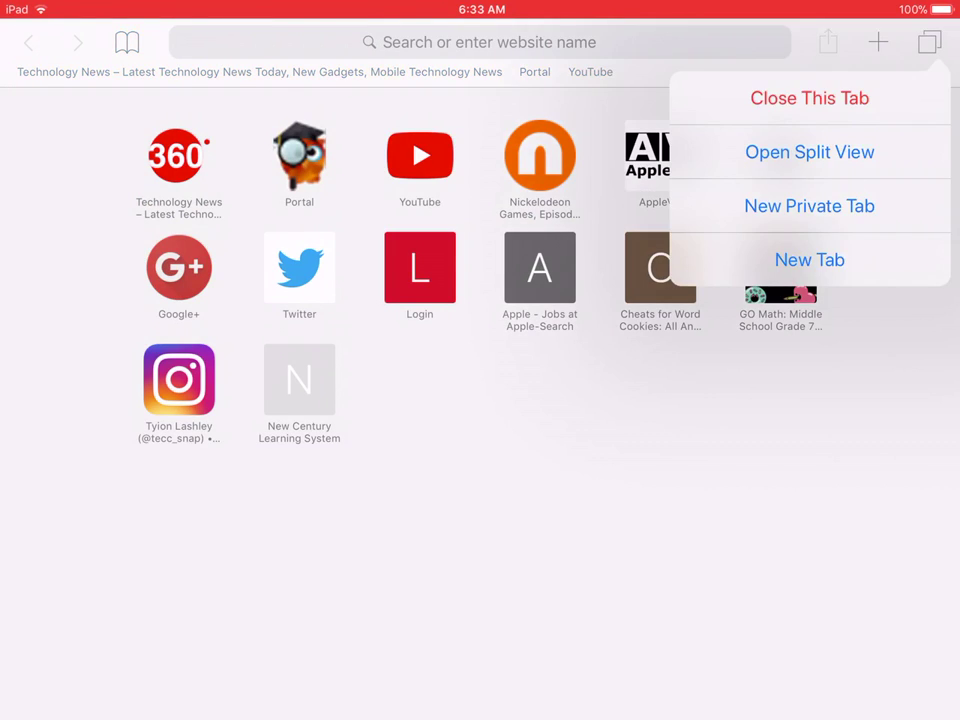
{"action": "key", "text": "Down"}
{"action": "key", "text": "Down"}
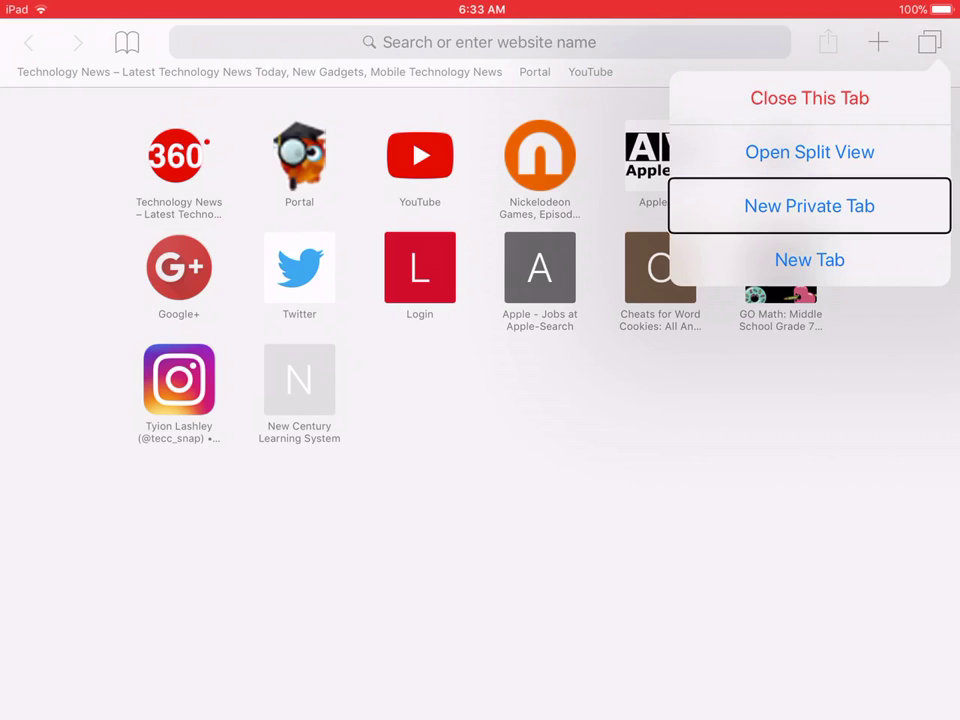
{"action": "key", "text": "Escape"}
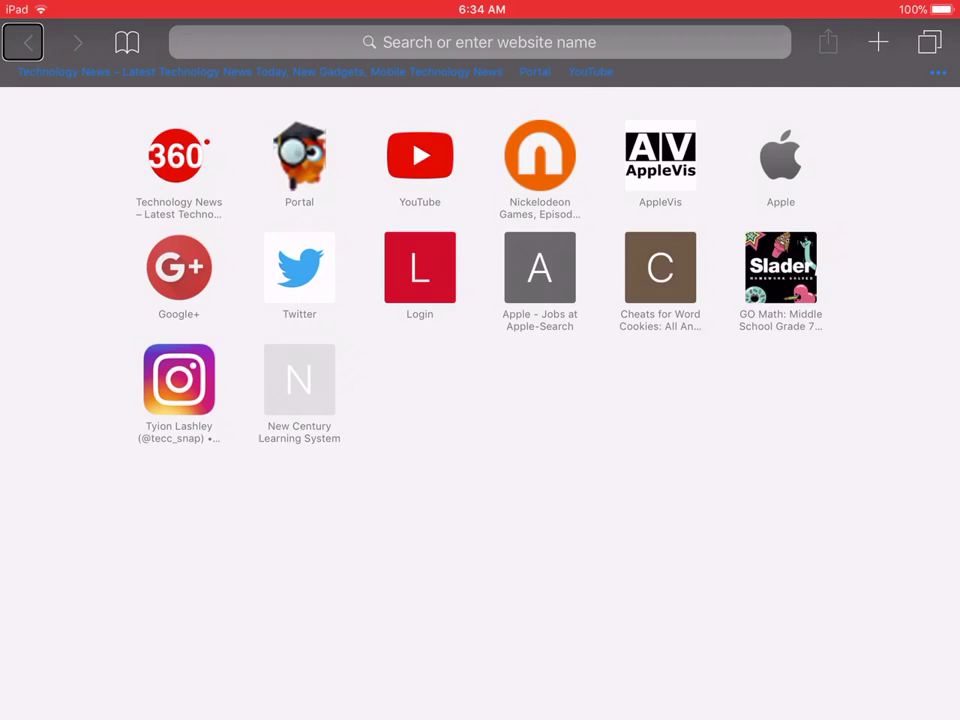
Show the History tab in the Bookmarks sidebar and confirm it lists no entries.
{"action": "key", "text": "Right"}
{"action": "key", "text": "Right"}
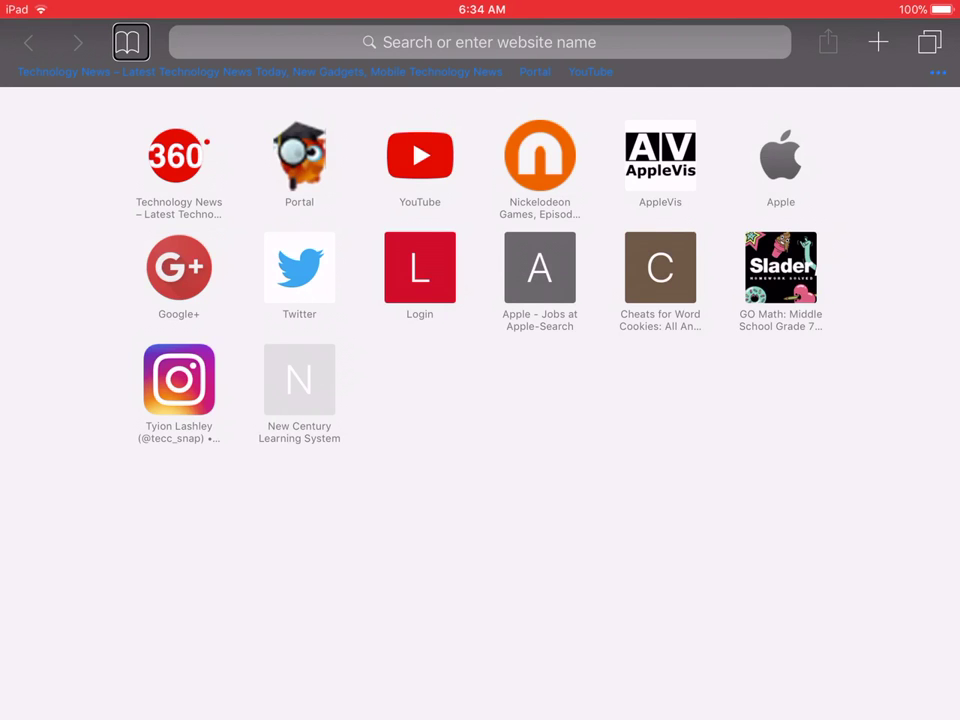
{"action": "key", "text": "space"}
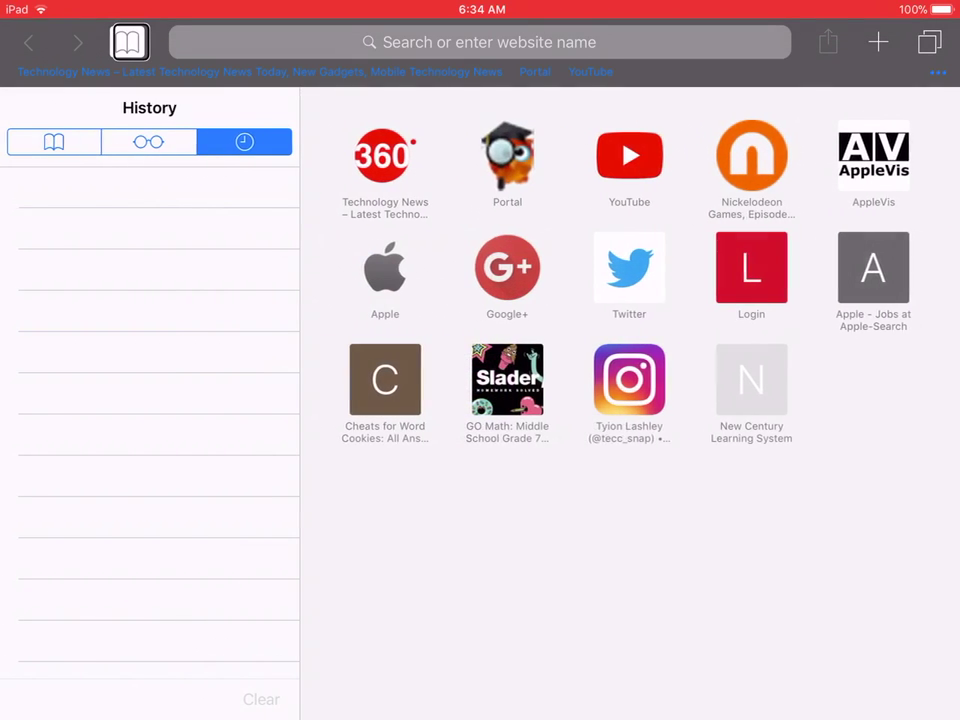
{"action": "key", "text": "Tab"}
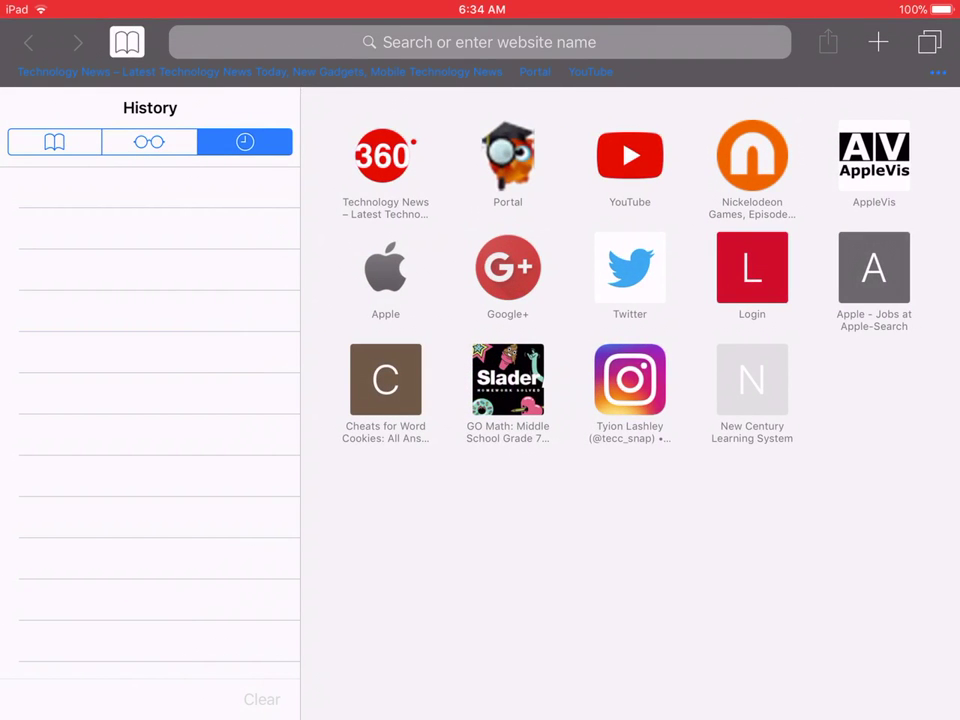
{"action": "key", "text": "Right"}
{"action": "key", "text": "Right"}
{"action": "key", "text": "Right"}
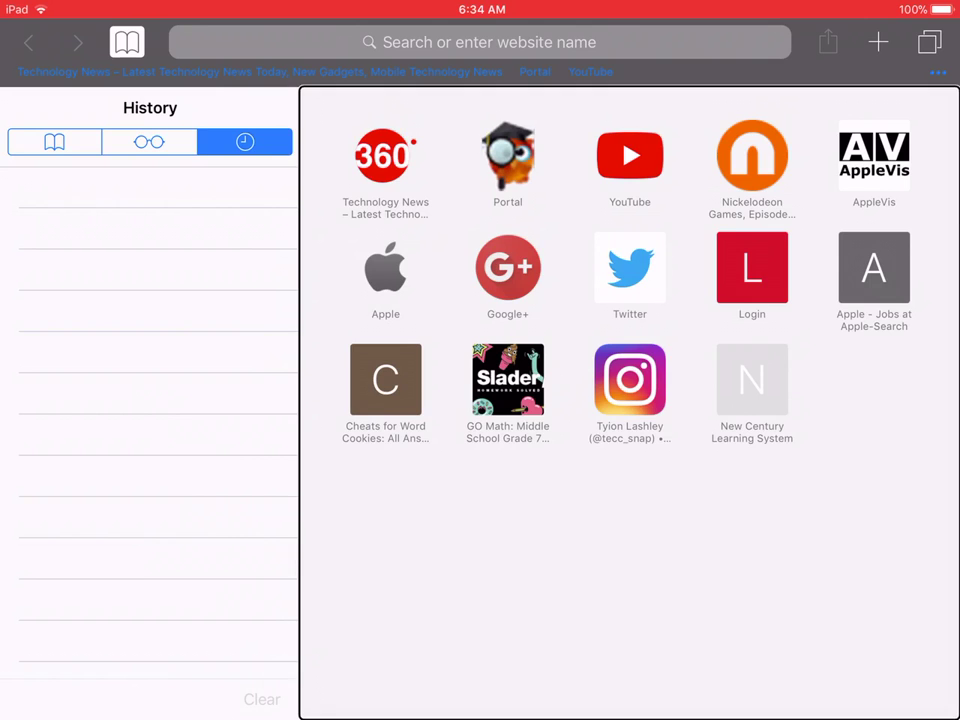
{"action": "key", "text": "Right"}
{"action": "key", "text": "Right"}
{"action": "key", "text": "Right"}
{"action": "key", "text": "Right"}
Hide the history sidebar, load the Apple site privately and read down to its footer.
{"action": "key", "text": "Left"}
{"action": "key", "text": "space"}
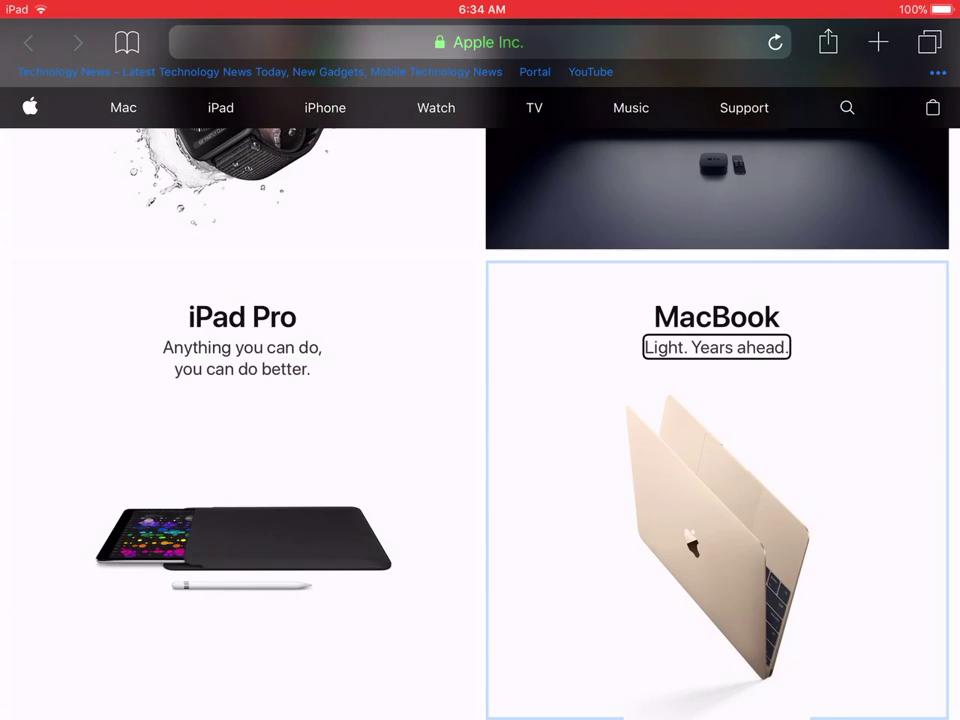
{"action": "key", "text": "Tab"}
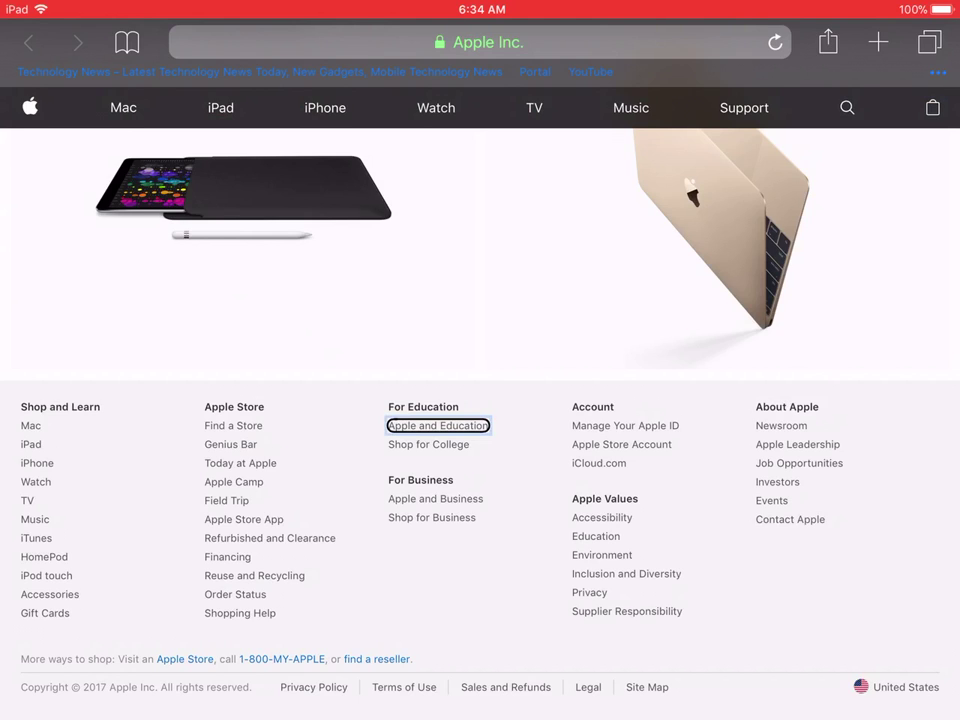
{"action": "key", "text": "Tab"}
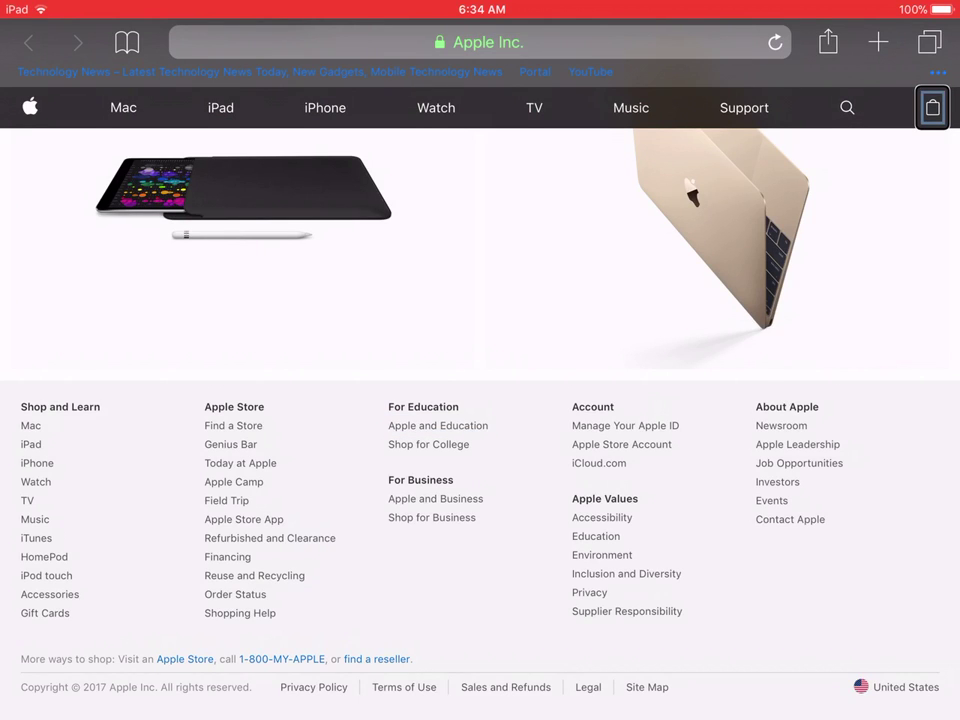
{"action": "key", "text": "Tab"}
Close the private Apple website tab with Close This Tab.
{"action": "key", "text": "space"}
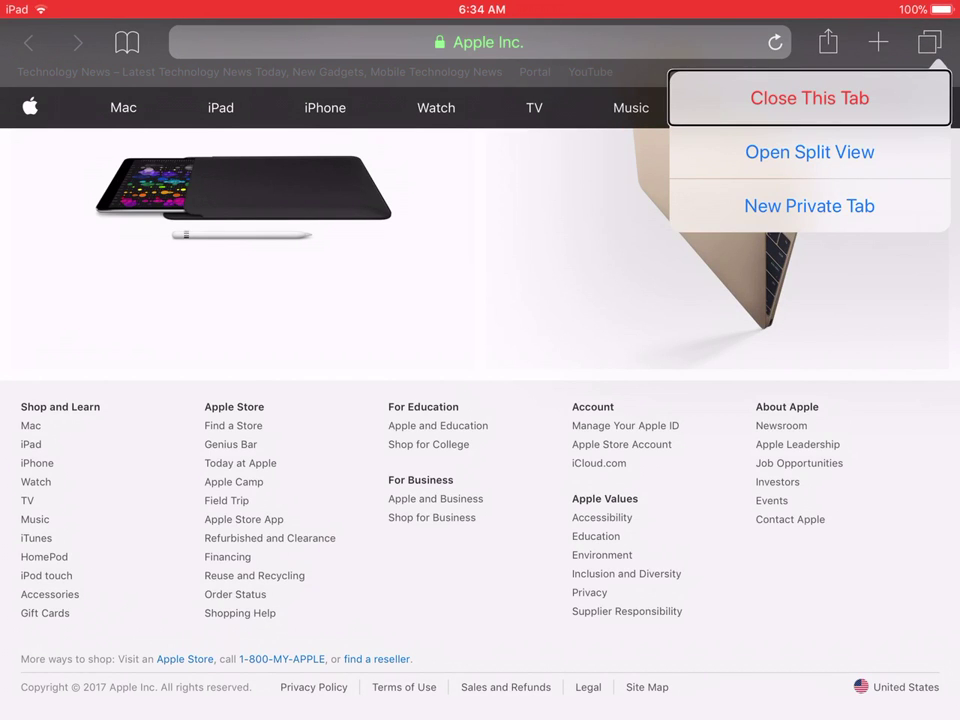
{"action": "key", "text": "Down"}
{"action": "key", "text": "Down"}
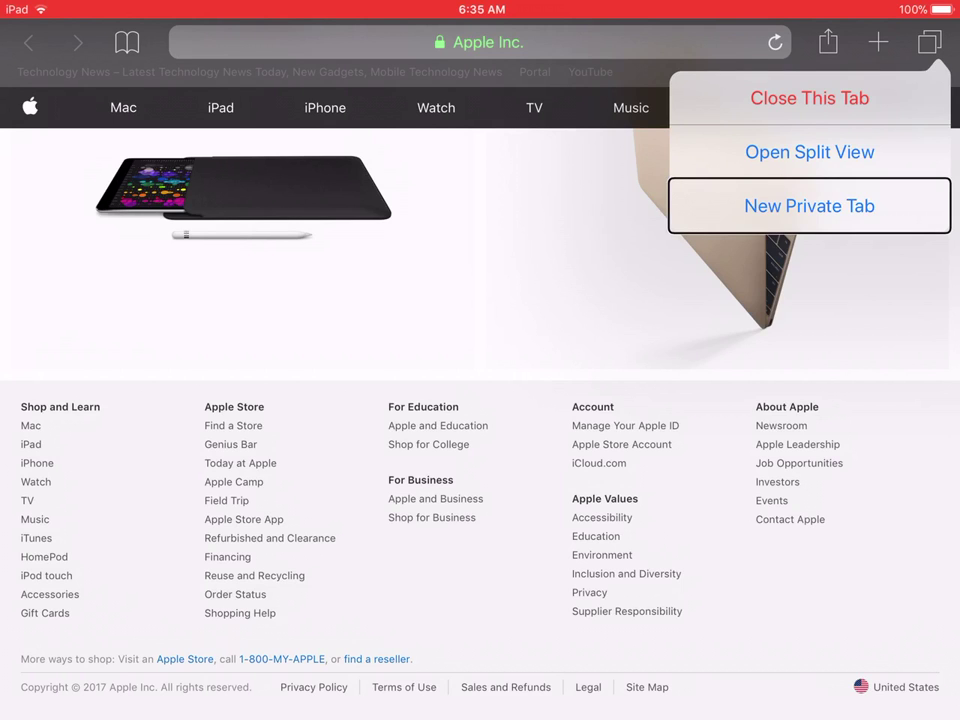
{"action": "key", "text": "Up"}
{"action": "key", "text": "Up"}
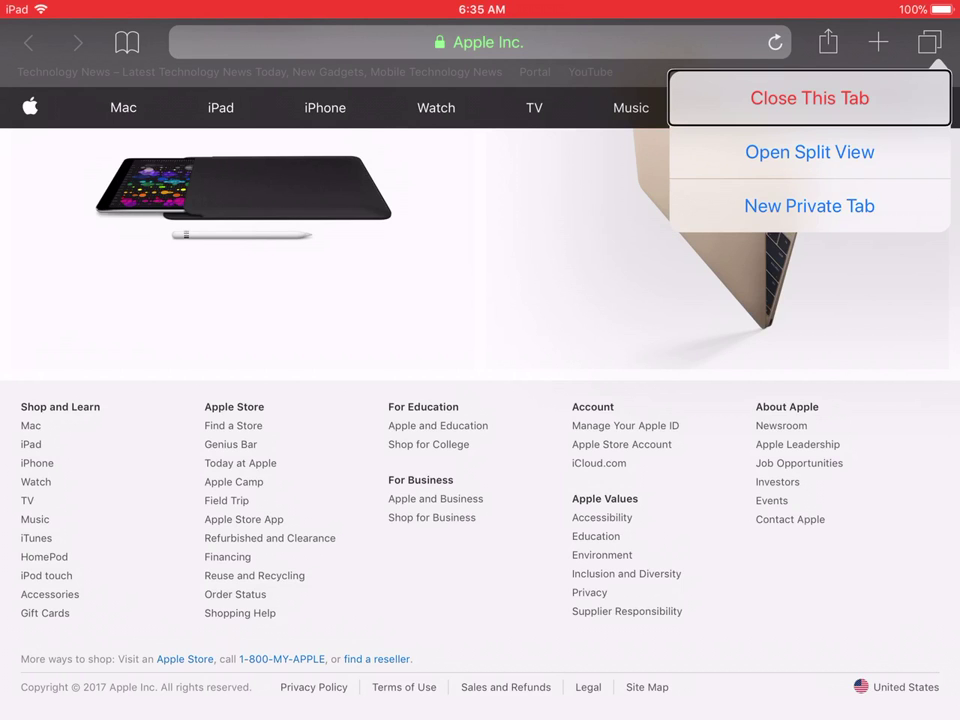
{"action": "key", "text": "Escape"}
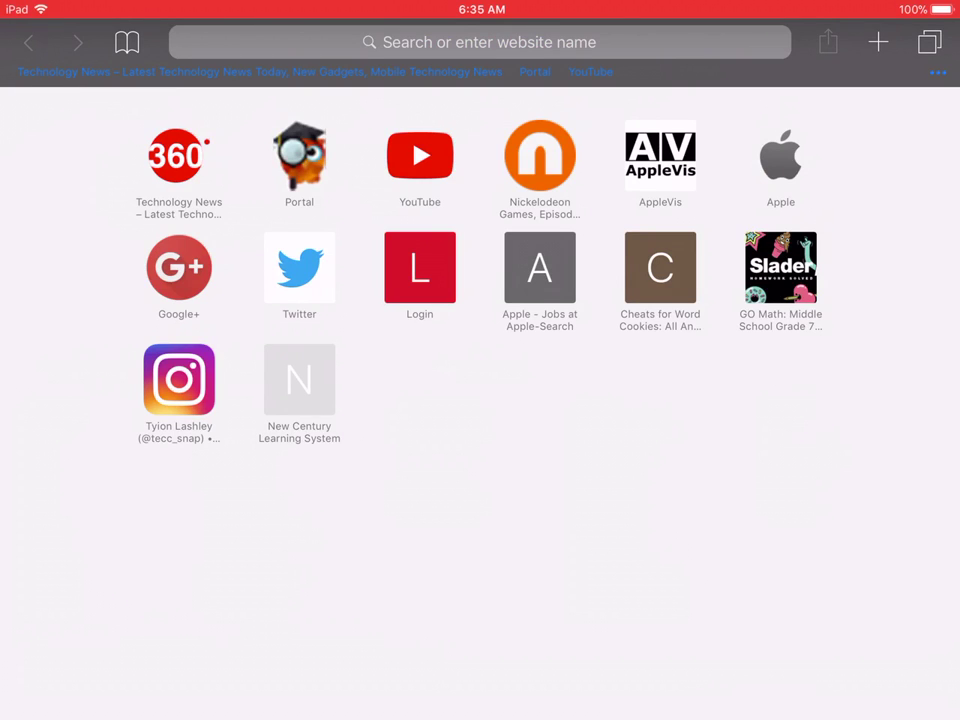
{"action": "key", "text": "Tab"}
{"action": "key", "text": "Tab"}
{"action": "key", "text": "space"}
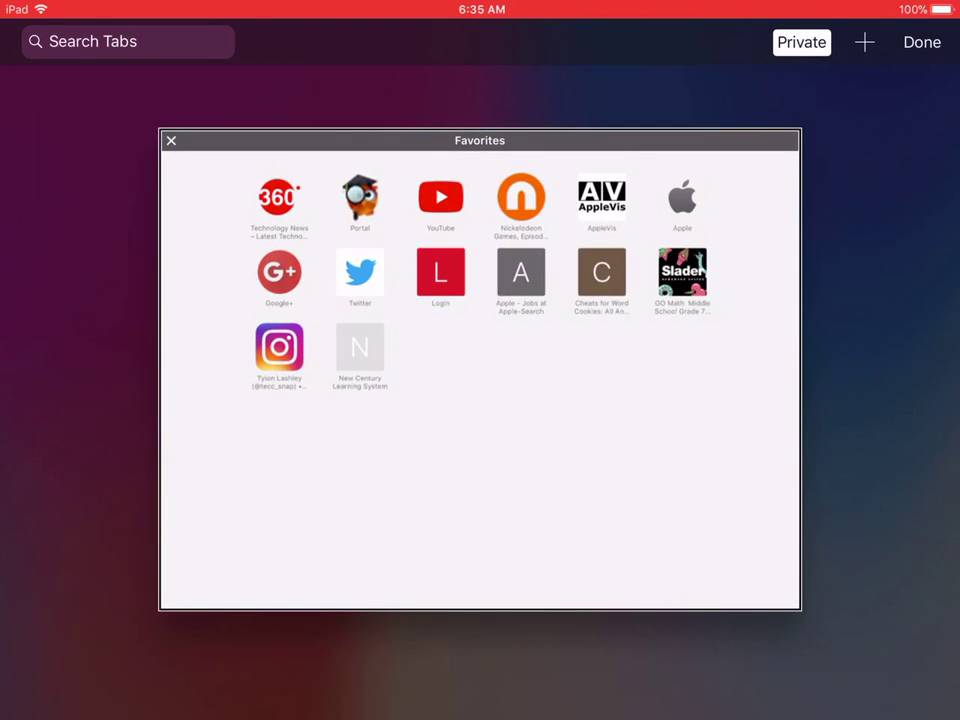
Close the private Favorites tab, turn Private off, and reopen the regular Favorites tab.
{"action": "key", "text": "super+w"}
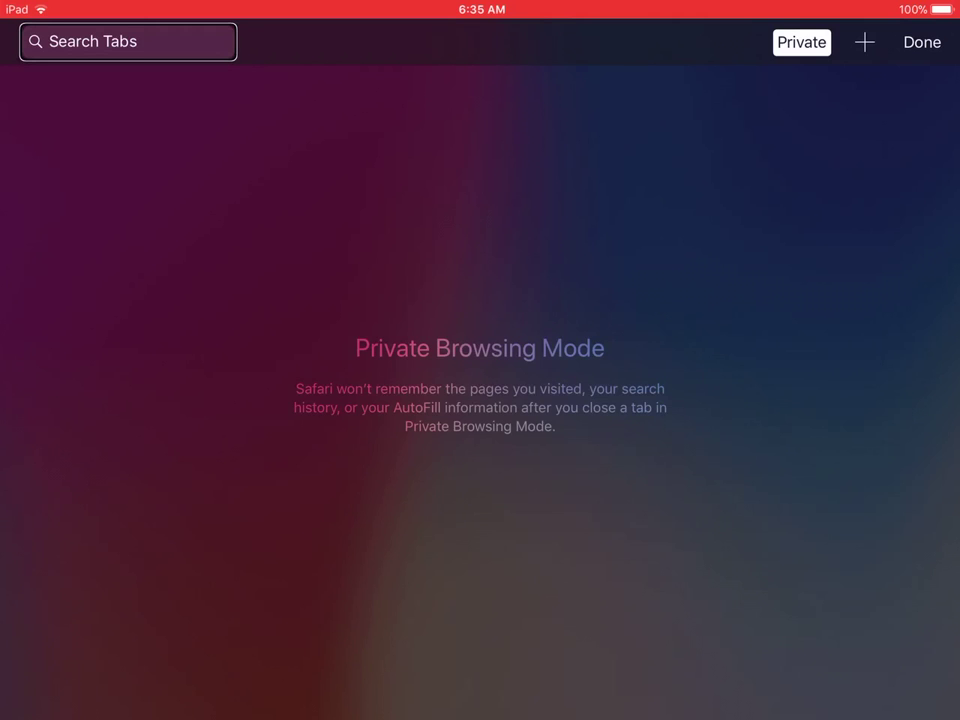
{"action": "key", "text": "Tab"}
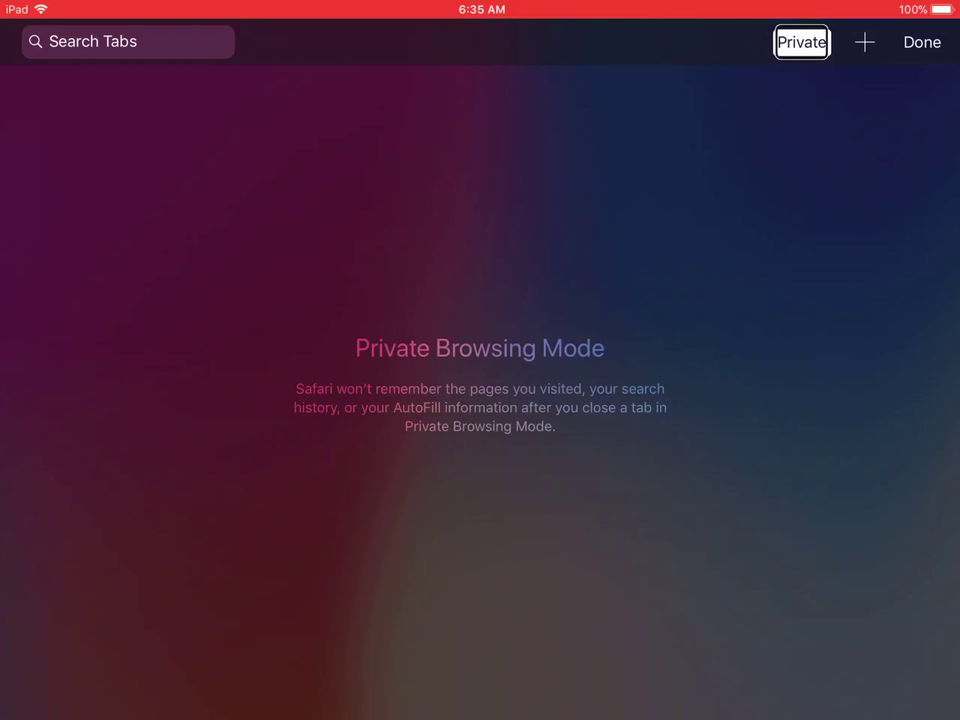
{"action": "key", "text": "space"}
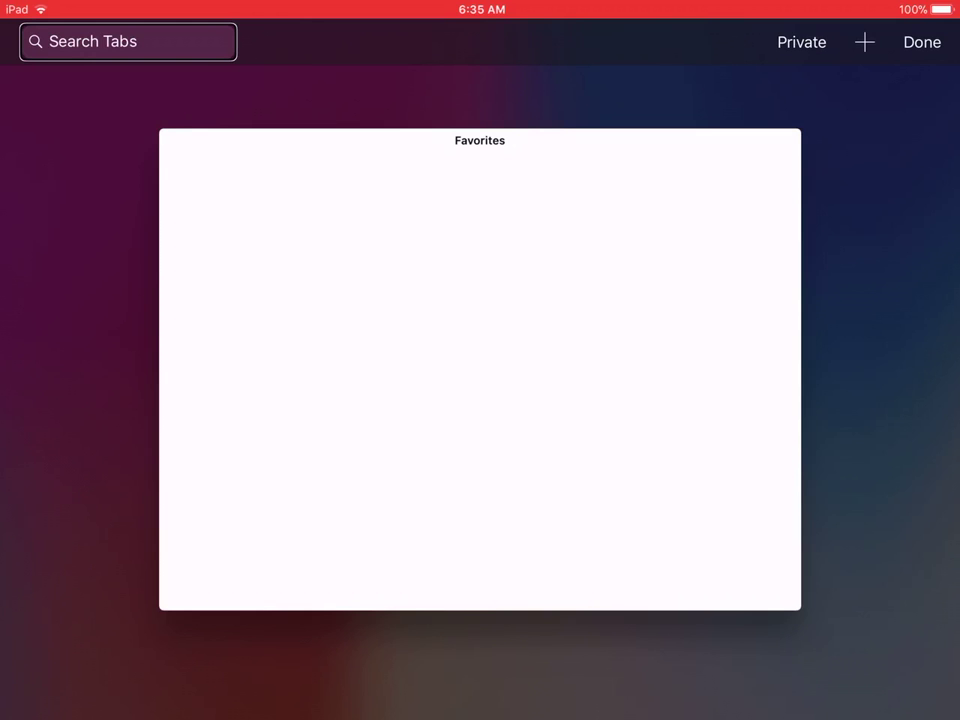
{"action": "key", "text": "Tab"}
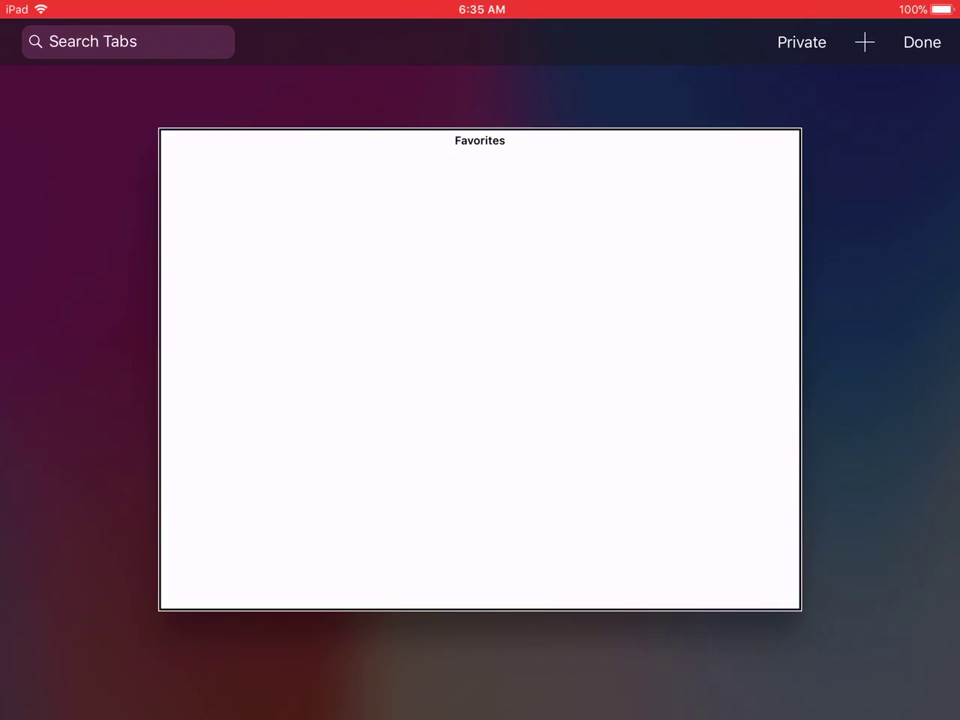
{"action": "key", "text": "space"}
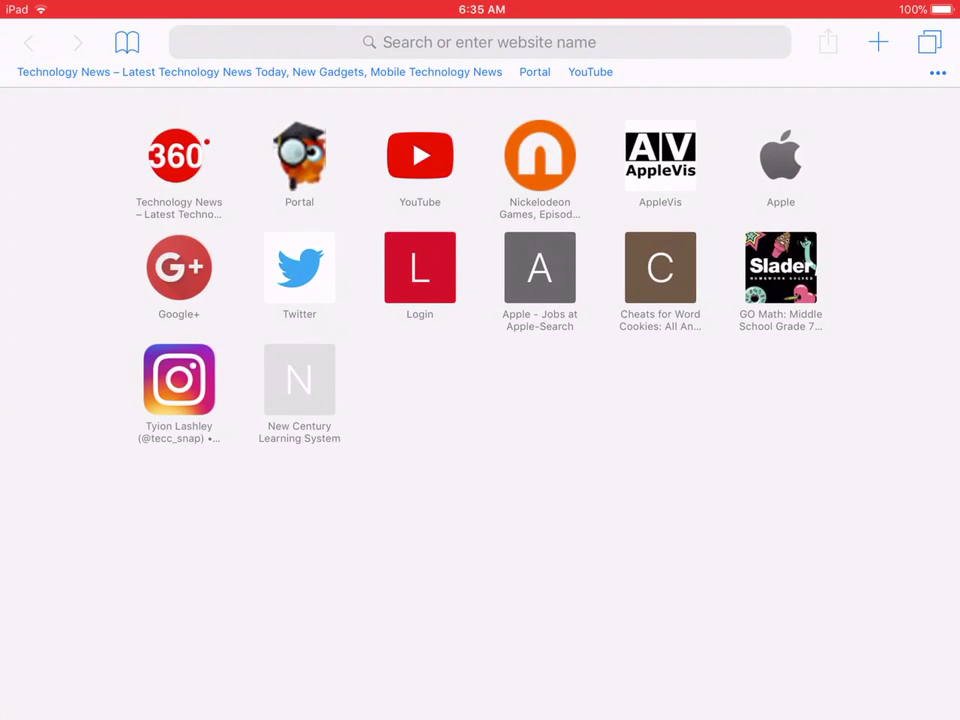